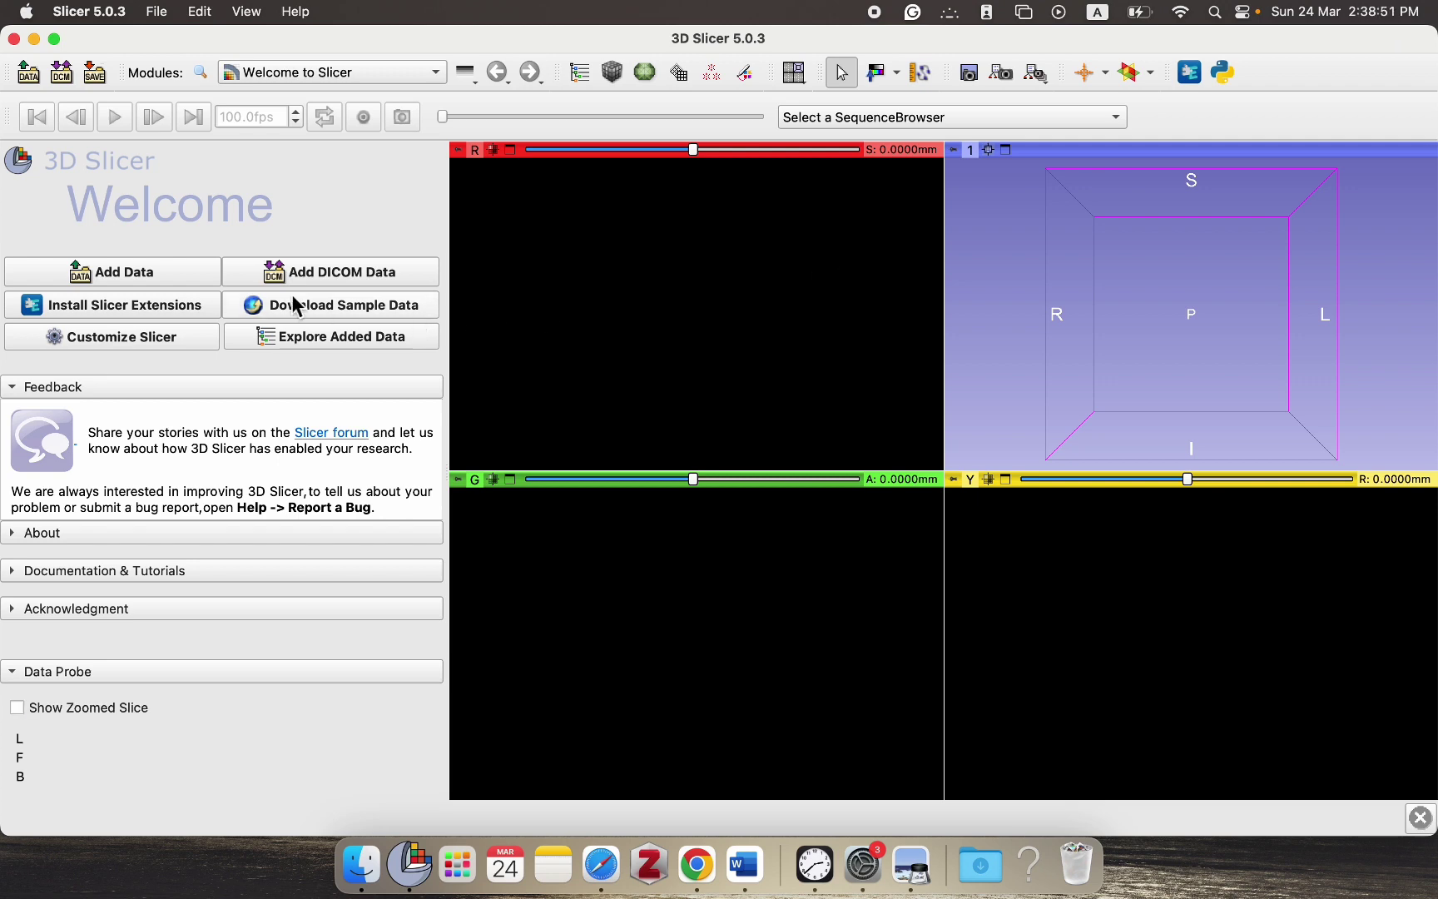
Step: Add the four BraTS2021 Sample files from Downloads > Image Samples to the Add data list
{"action": "left_click", "coordinate": [170, 280]}
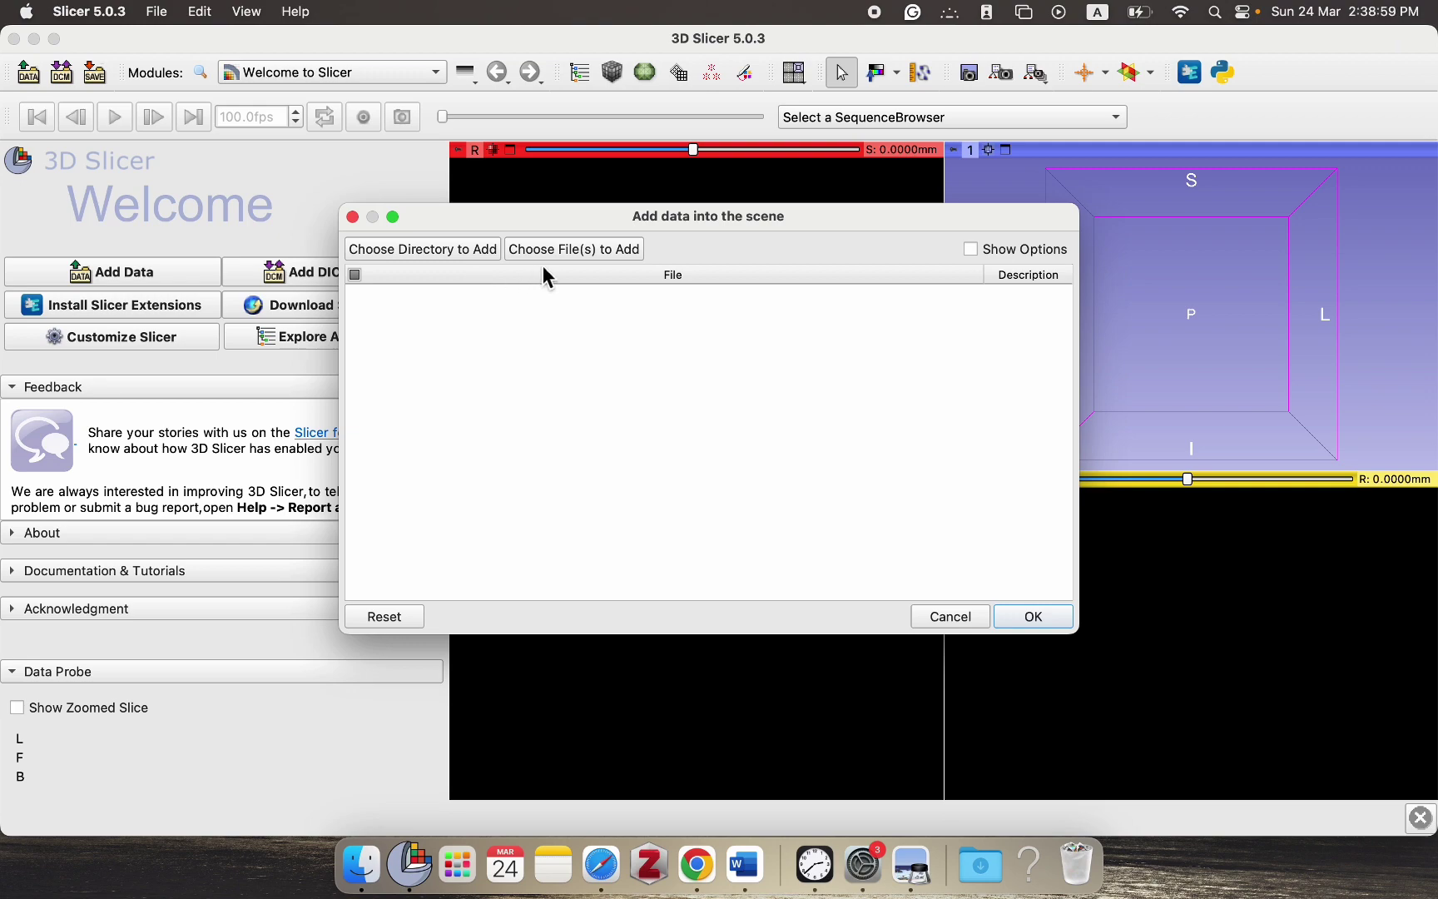
{"action": "left_click", "coordinate": [362, 866]}
{"action": "left_click", "coordinate": [487, 371]}
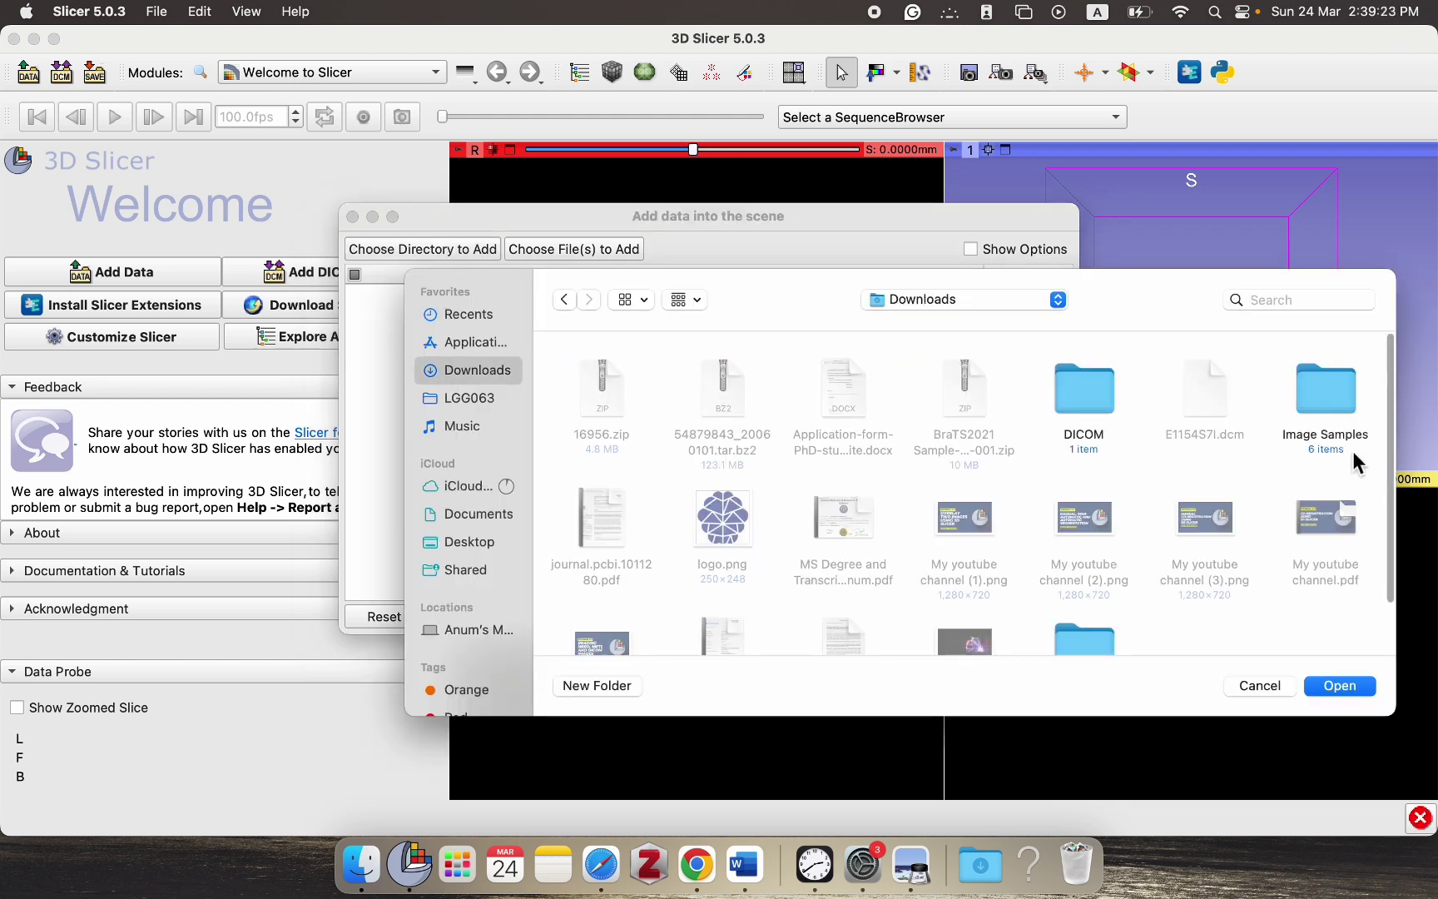
{"action": "double_click", "coordinate": [1323, 393]}
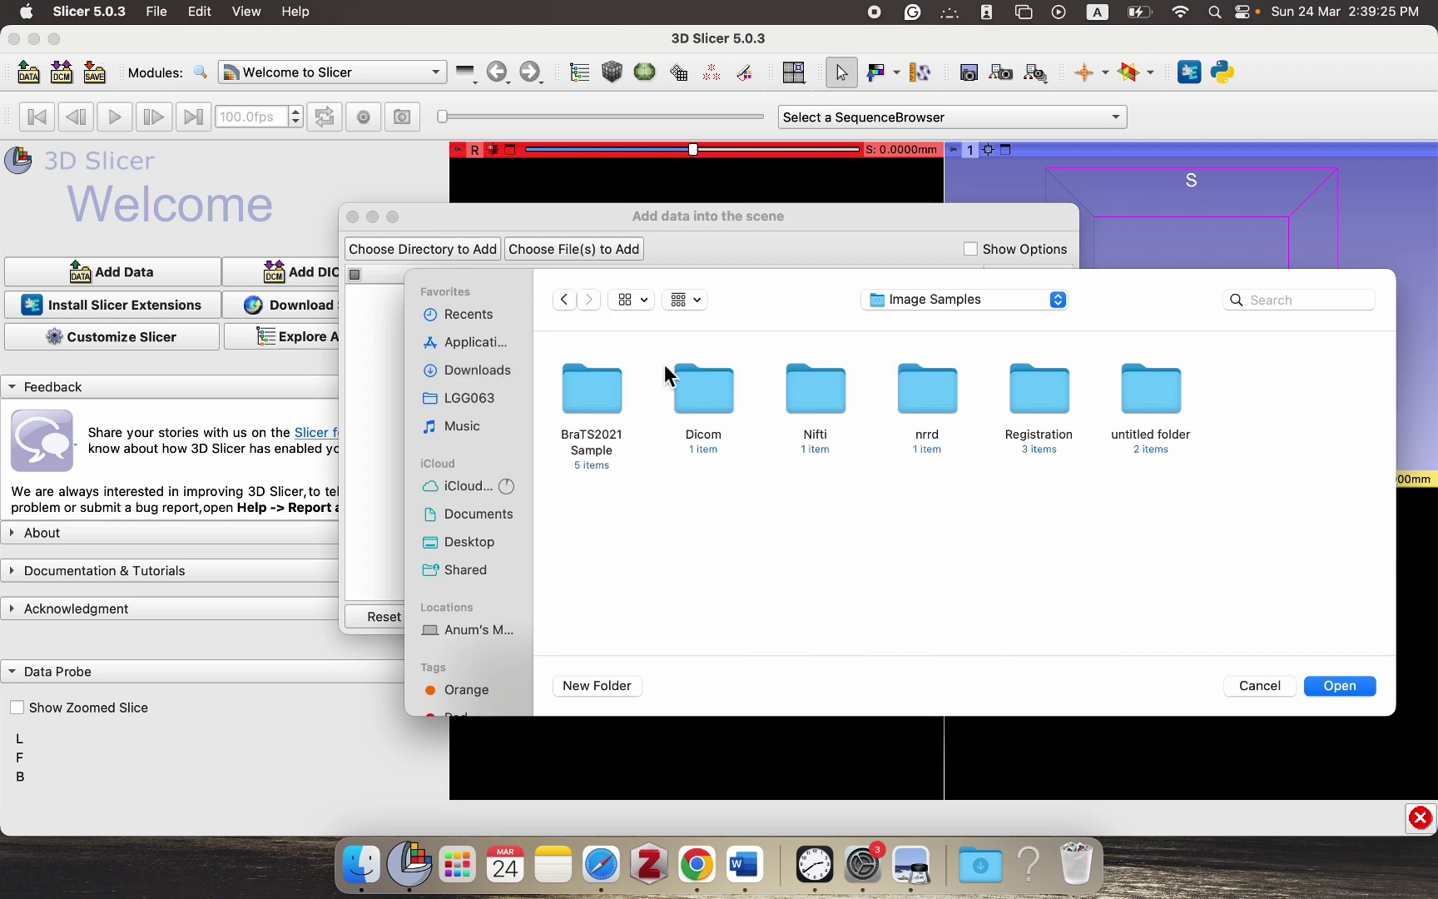
{"action": "double_click", "coordinate": [612, 385]}
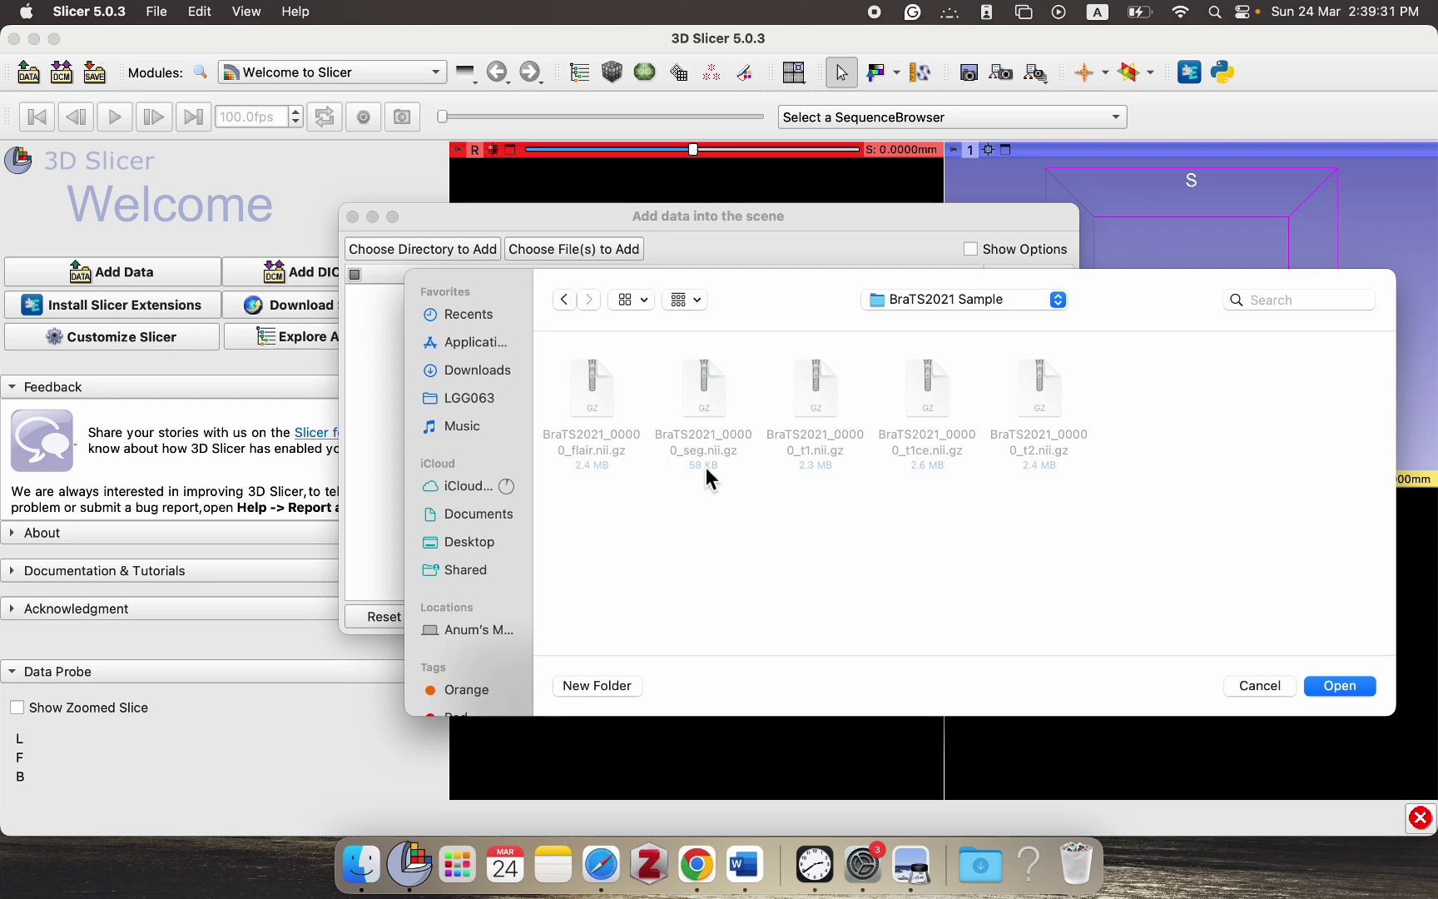
{"action": "left_click", "coordinate": [1352, 690]}
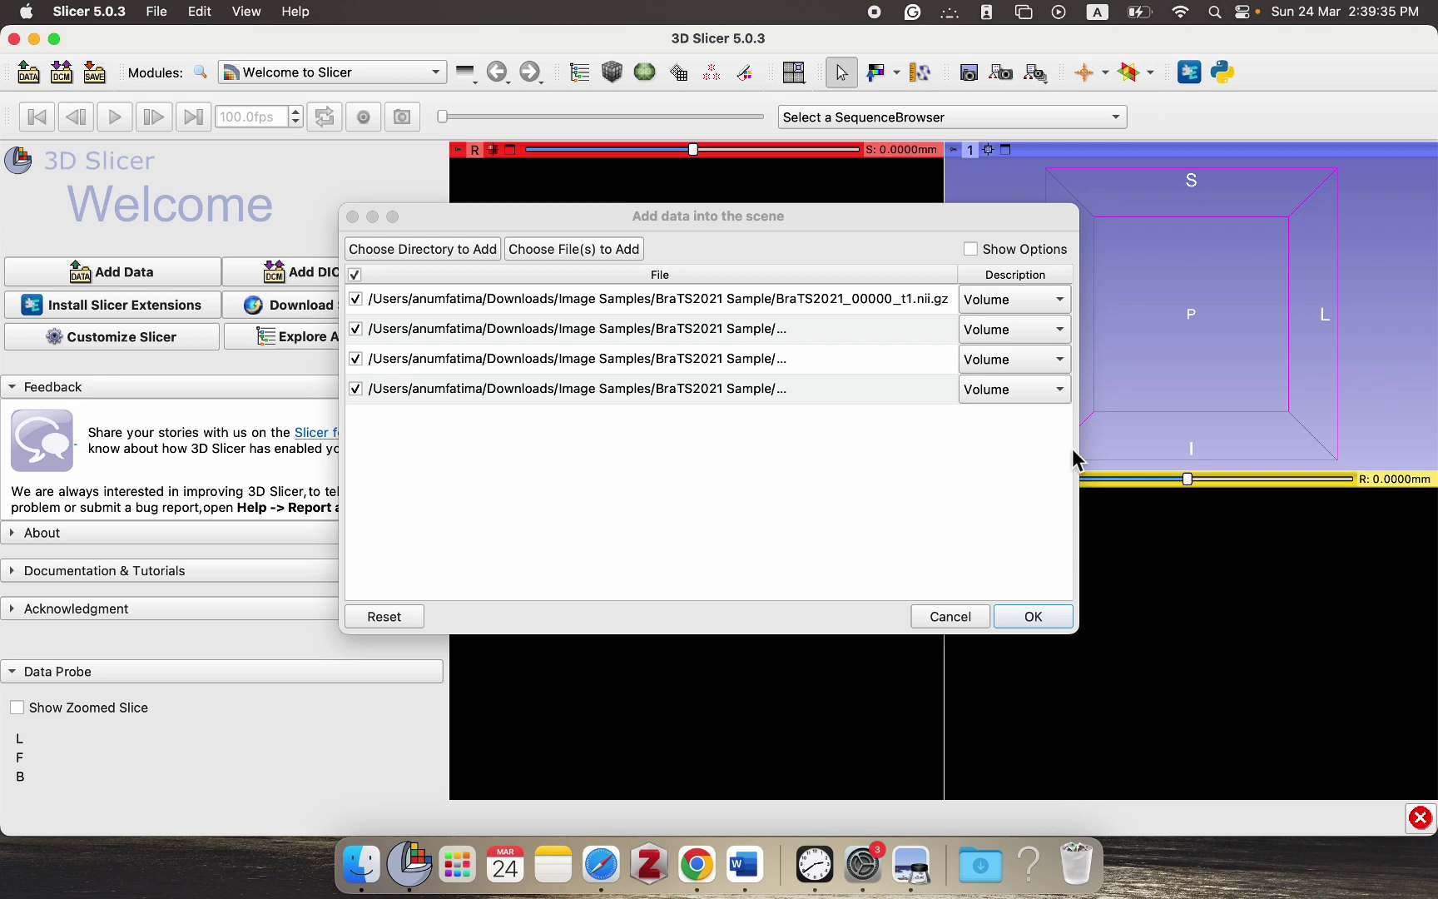
Step: Show load options and turn off Single File for the BraTS files, keeping seg as LabelMap
{"action": "left_click_drag", "start_coordinate": [342, 426], "coordinate": [116, 420]}
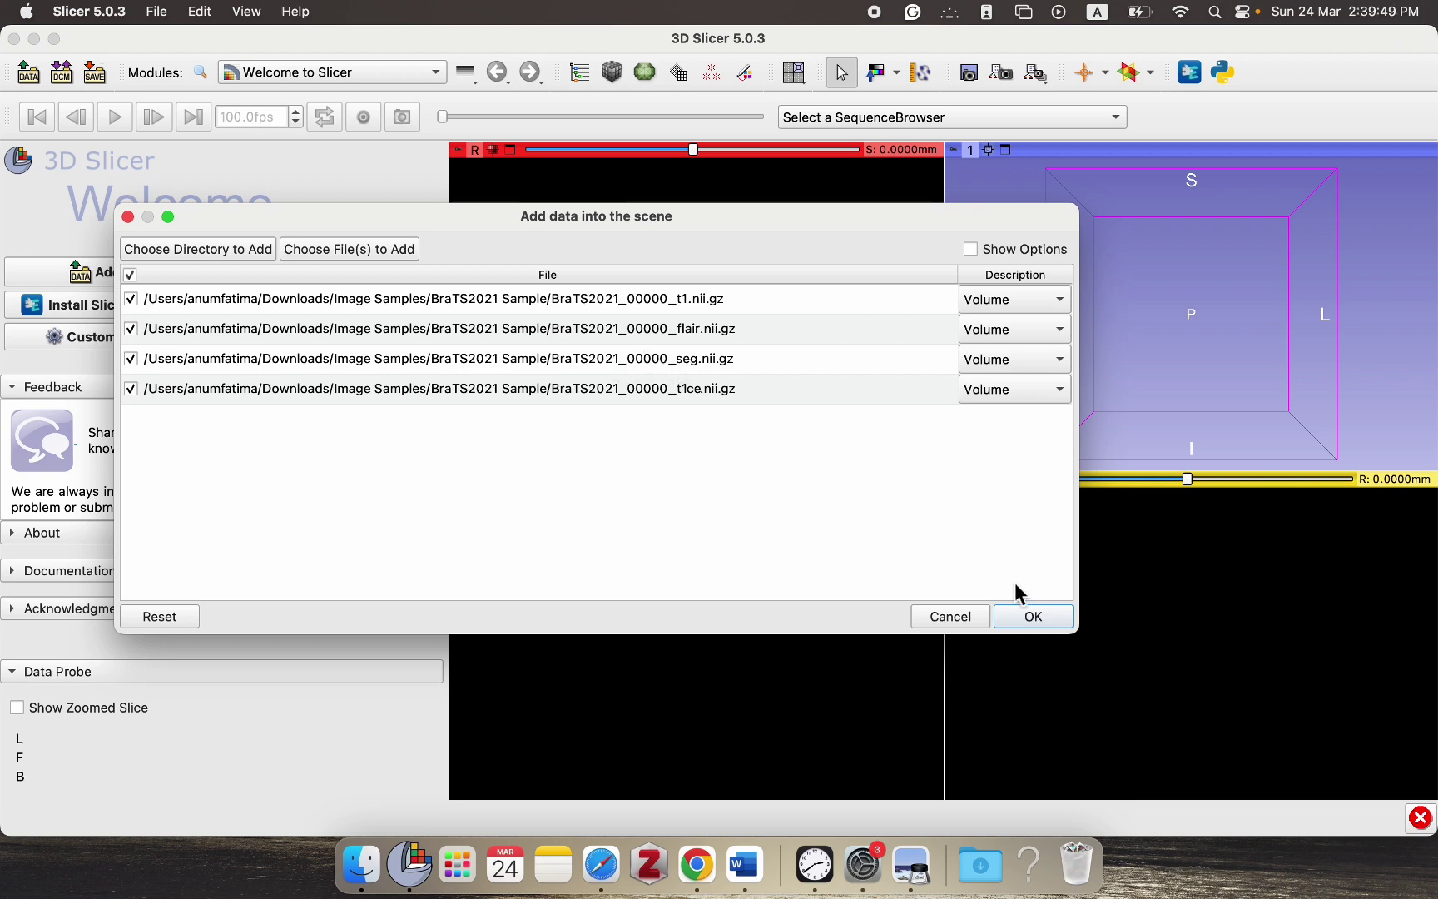
{"action": "left_click", "coordinate": [972, 249]}
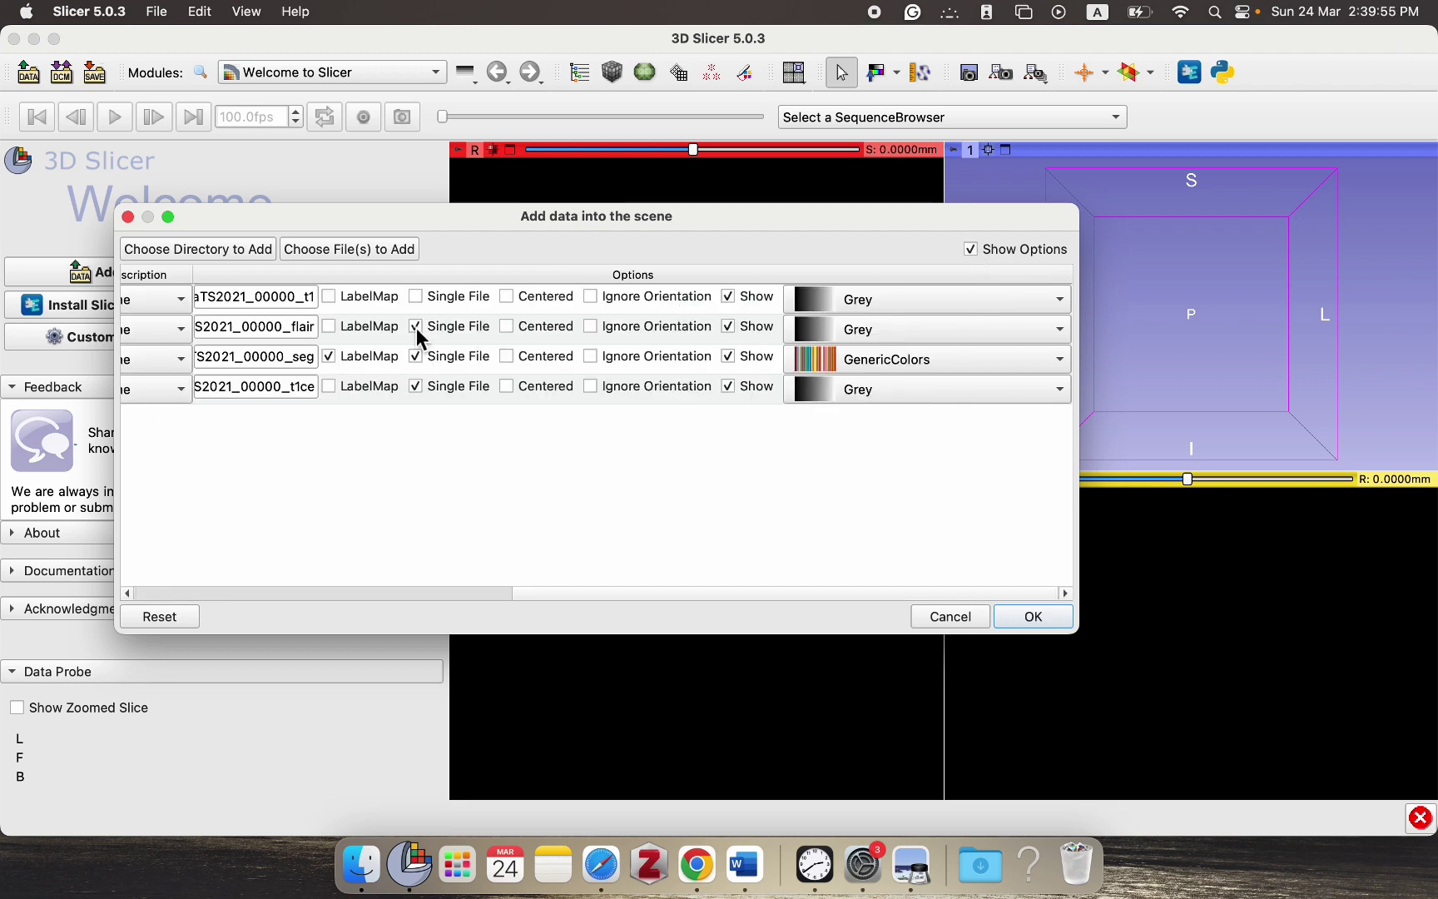
{"action": "left_click", "coordinate": [415, 386]}
{"action": "mouse_move", "coordinate": [1432, 895]}
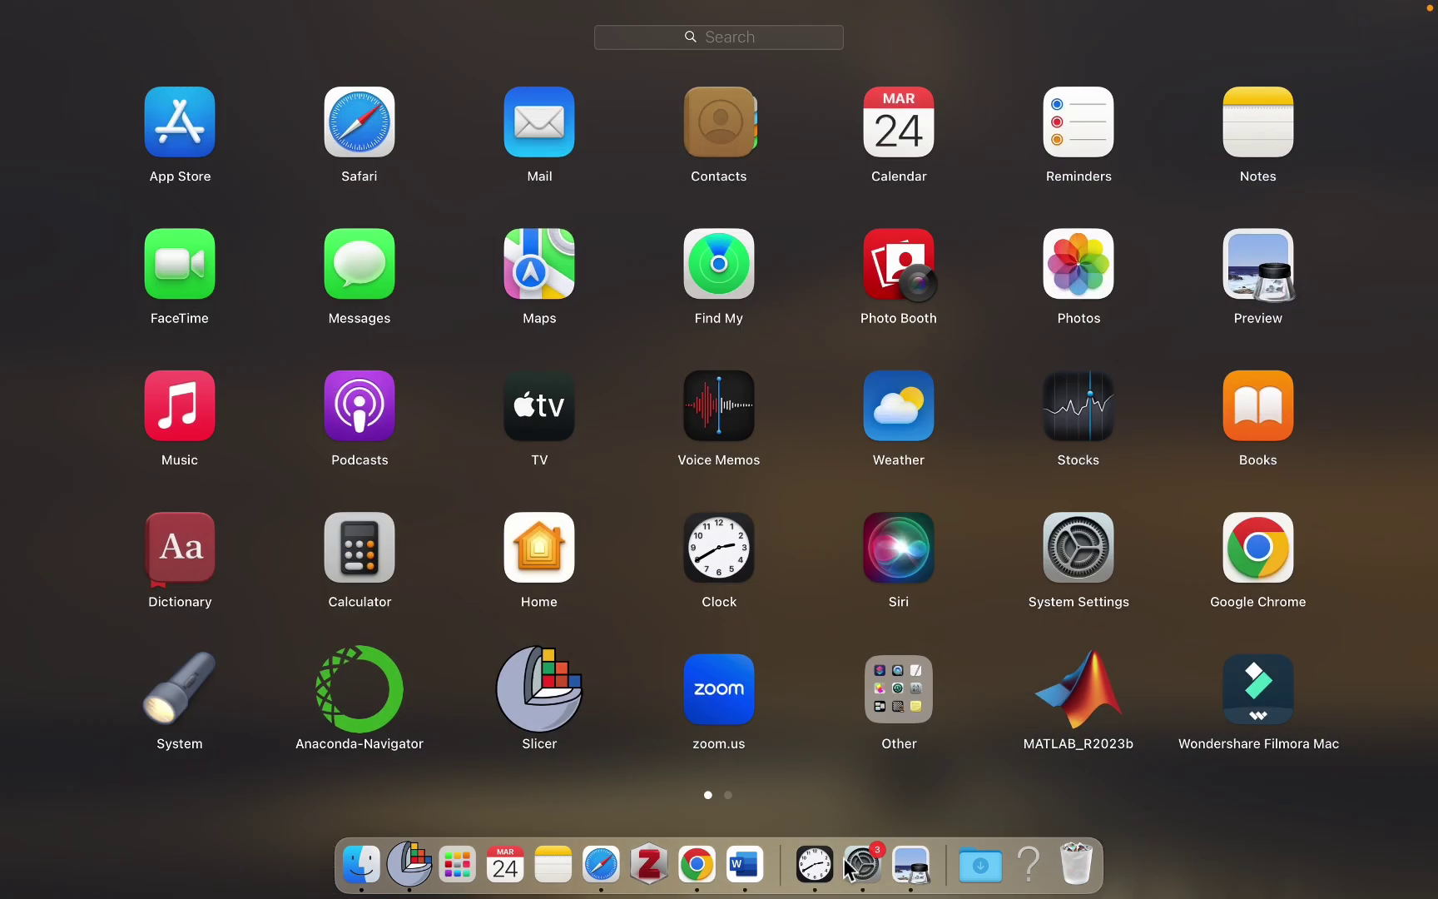
{"action": "left_click", "coordinate": [408, 864]}
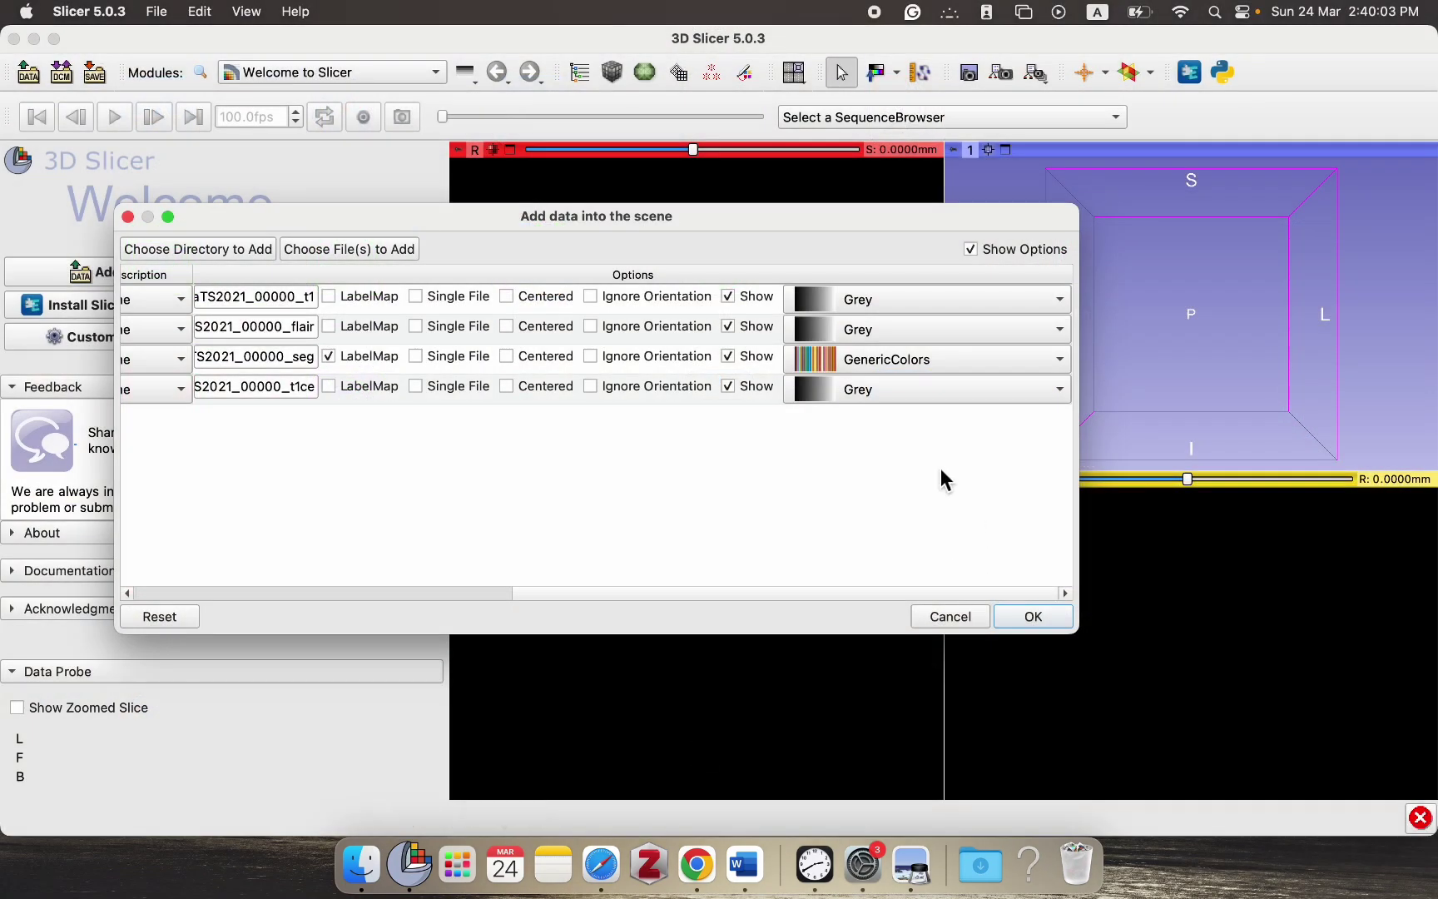
Step: Load the BraTS volumes and refit the sagittal view to show the whole brain
{"action": "left_click", "coordinate": [1039, 623]}
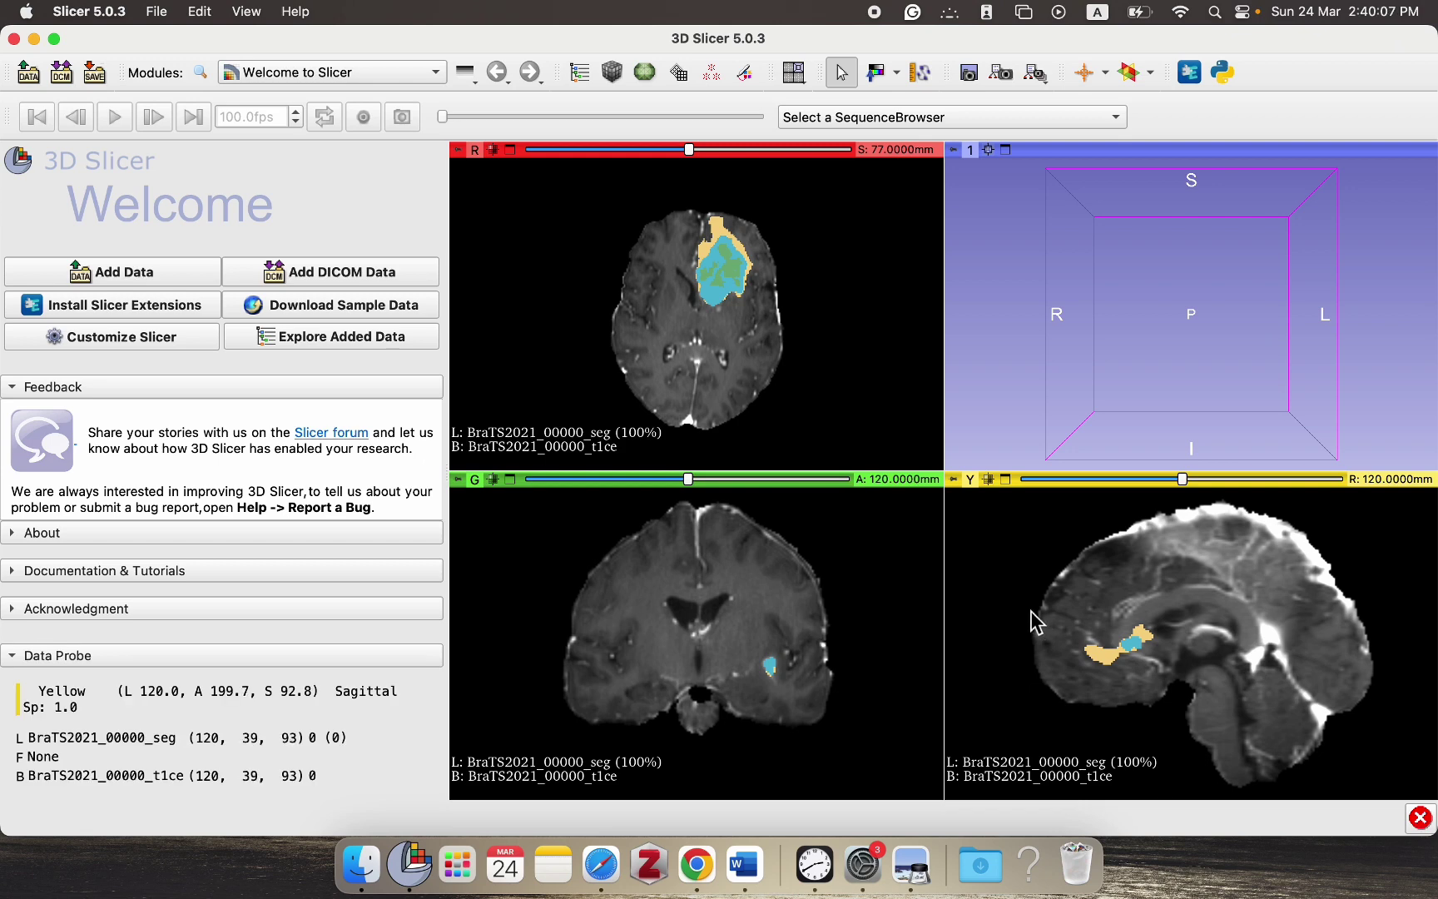
{"action": "left_click_drag", "start_coordinate": [1037, 619], "coordinate": [1015, 546], "text": "shift"}
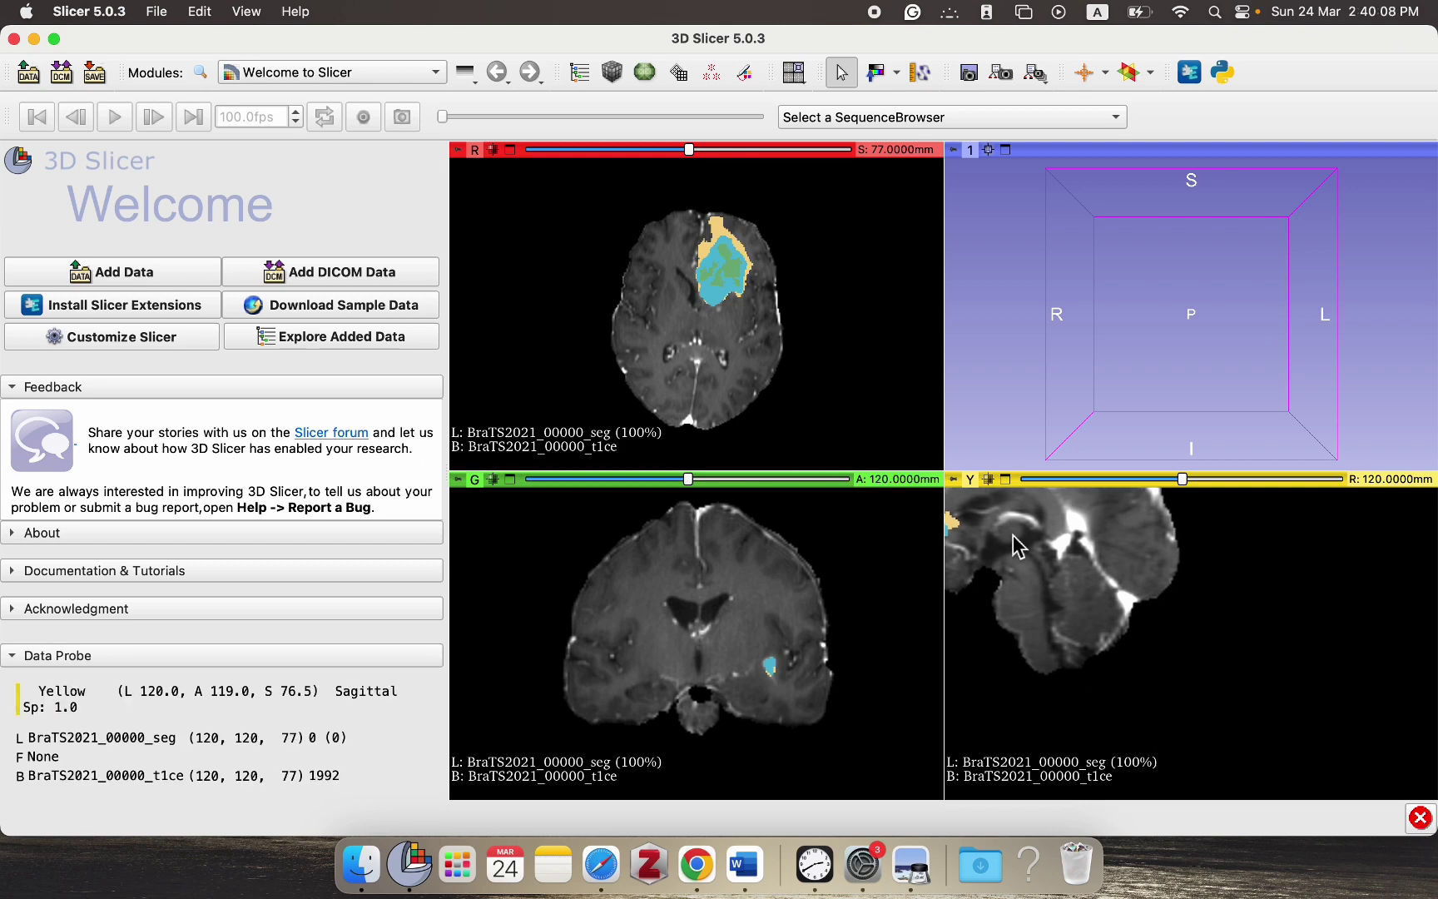
{"action": "left_click", "coordinate": [988, 478]}
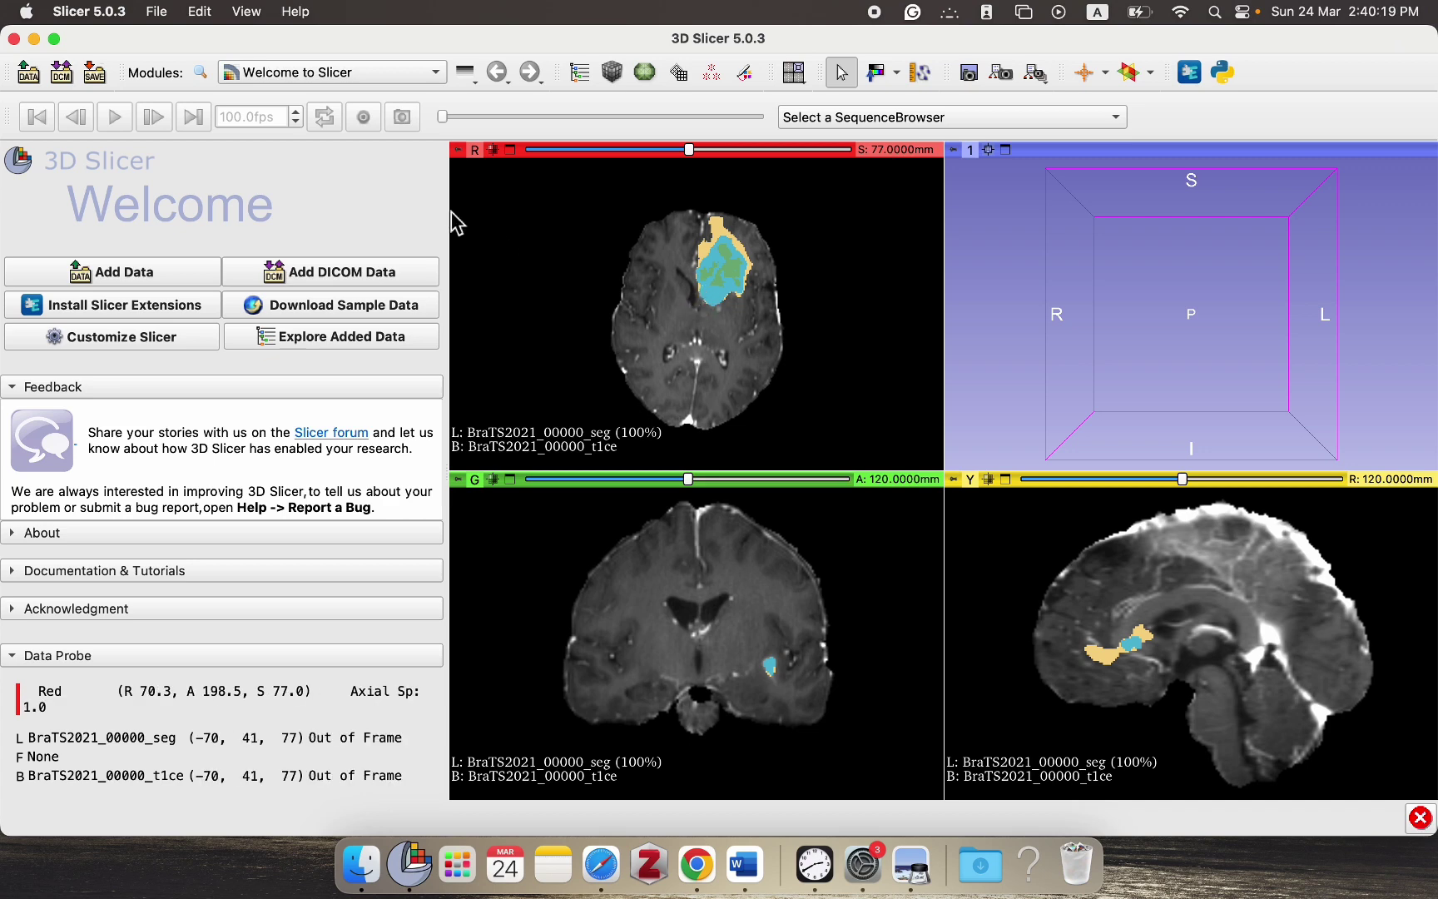
Step: In Volume Rendering, target BraTS2021_00000_t1 and apply the MR-Default preset
{"action": "left_click", "coordinate": [405, 75]}
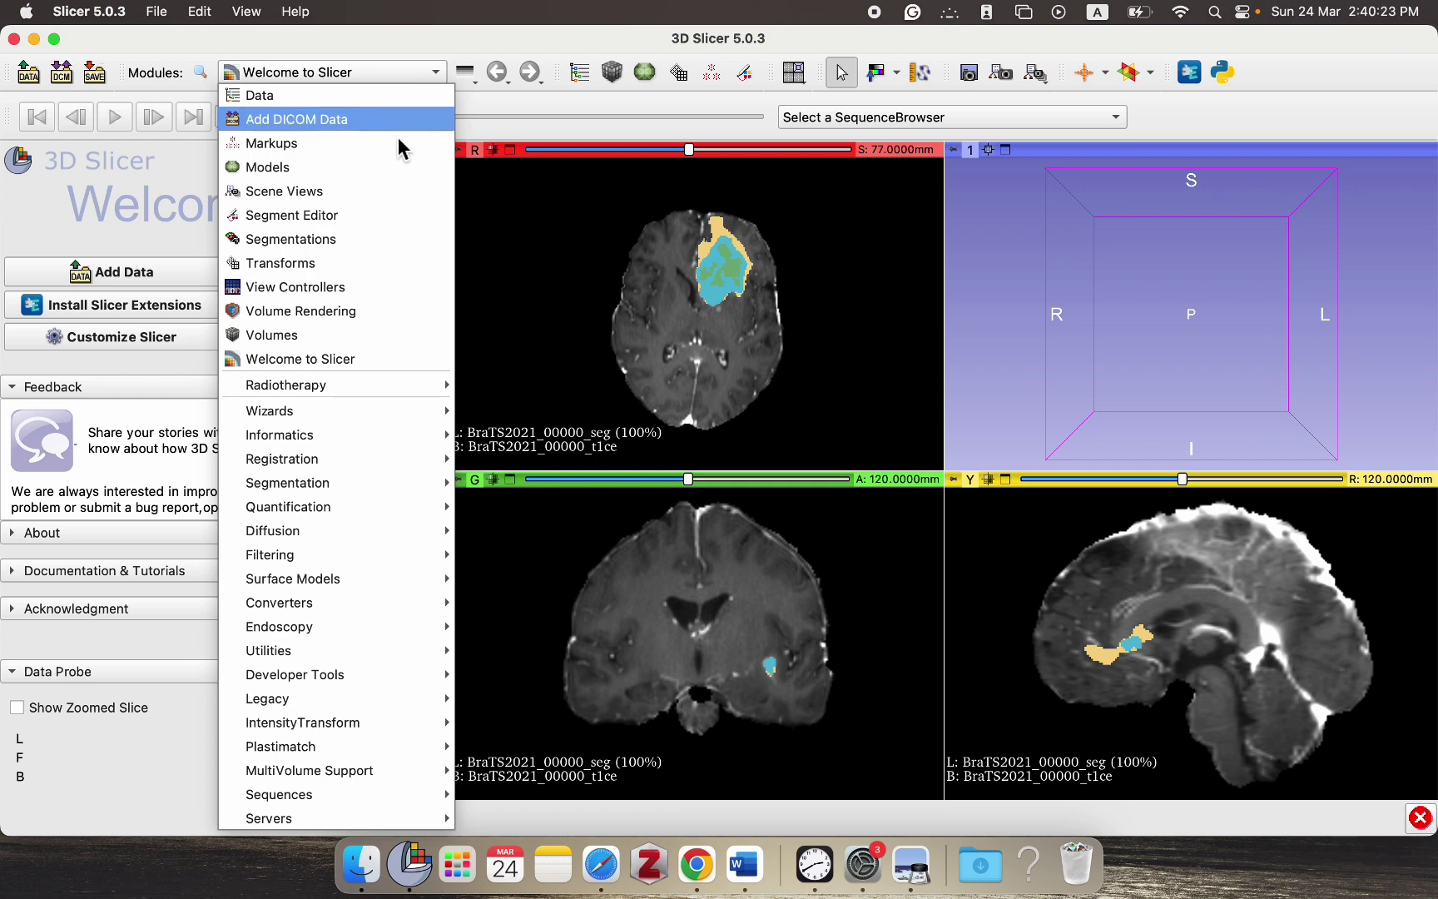
{"action": "left_click", "coordinate": [358, 312]}
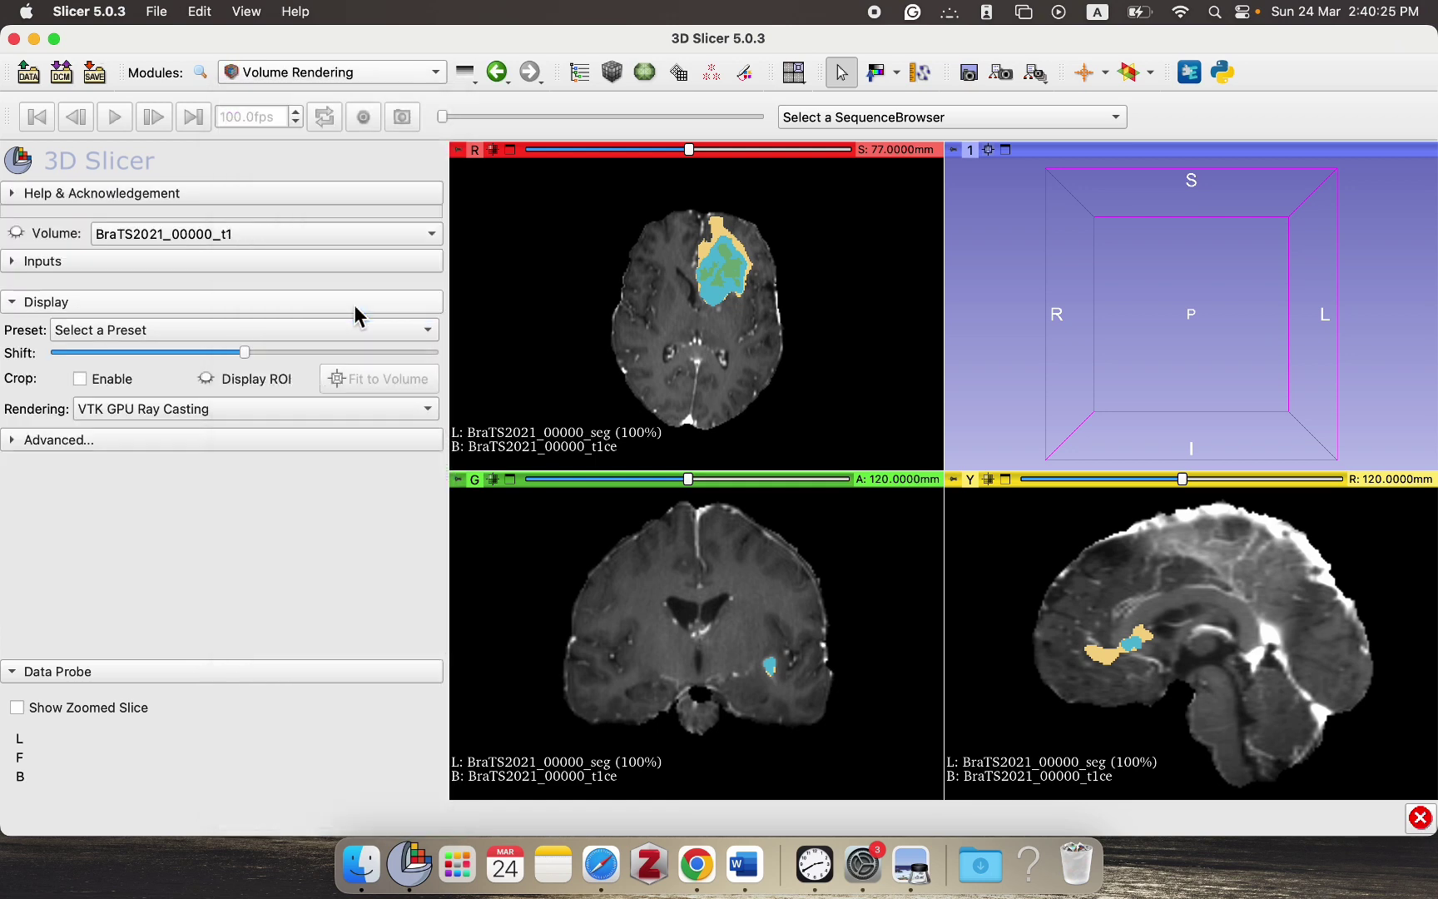
{"action": "left_click", "coordinate": [259, 236]}
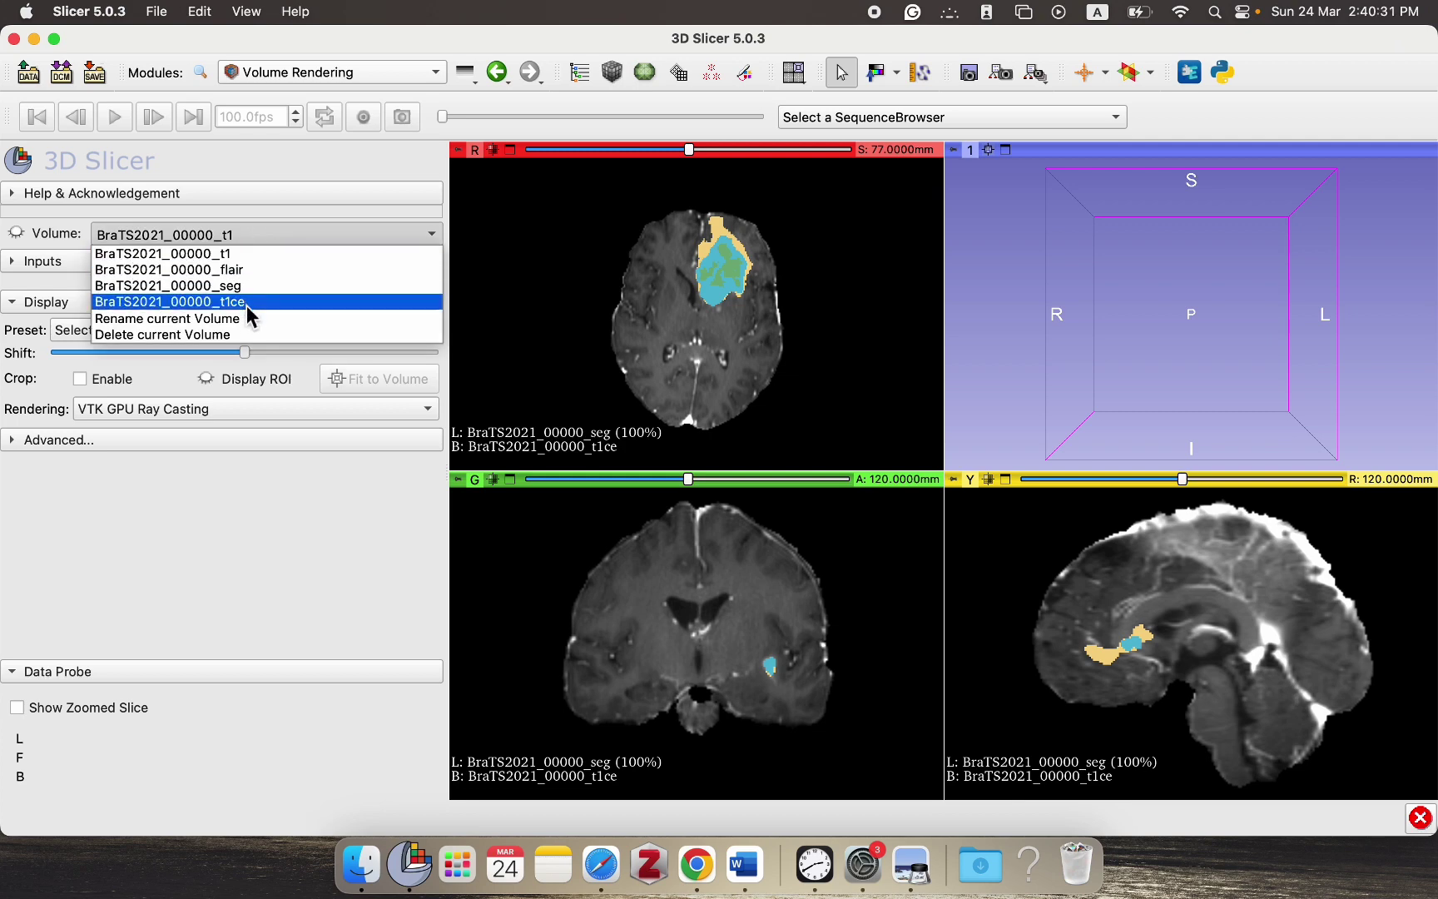
{"action": "left_click", "coordinate": [110, 254]}
{"action": "left_click", "coordinate": [120, 335]}
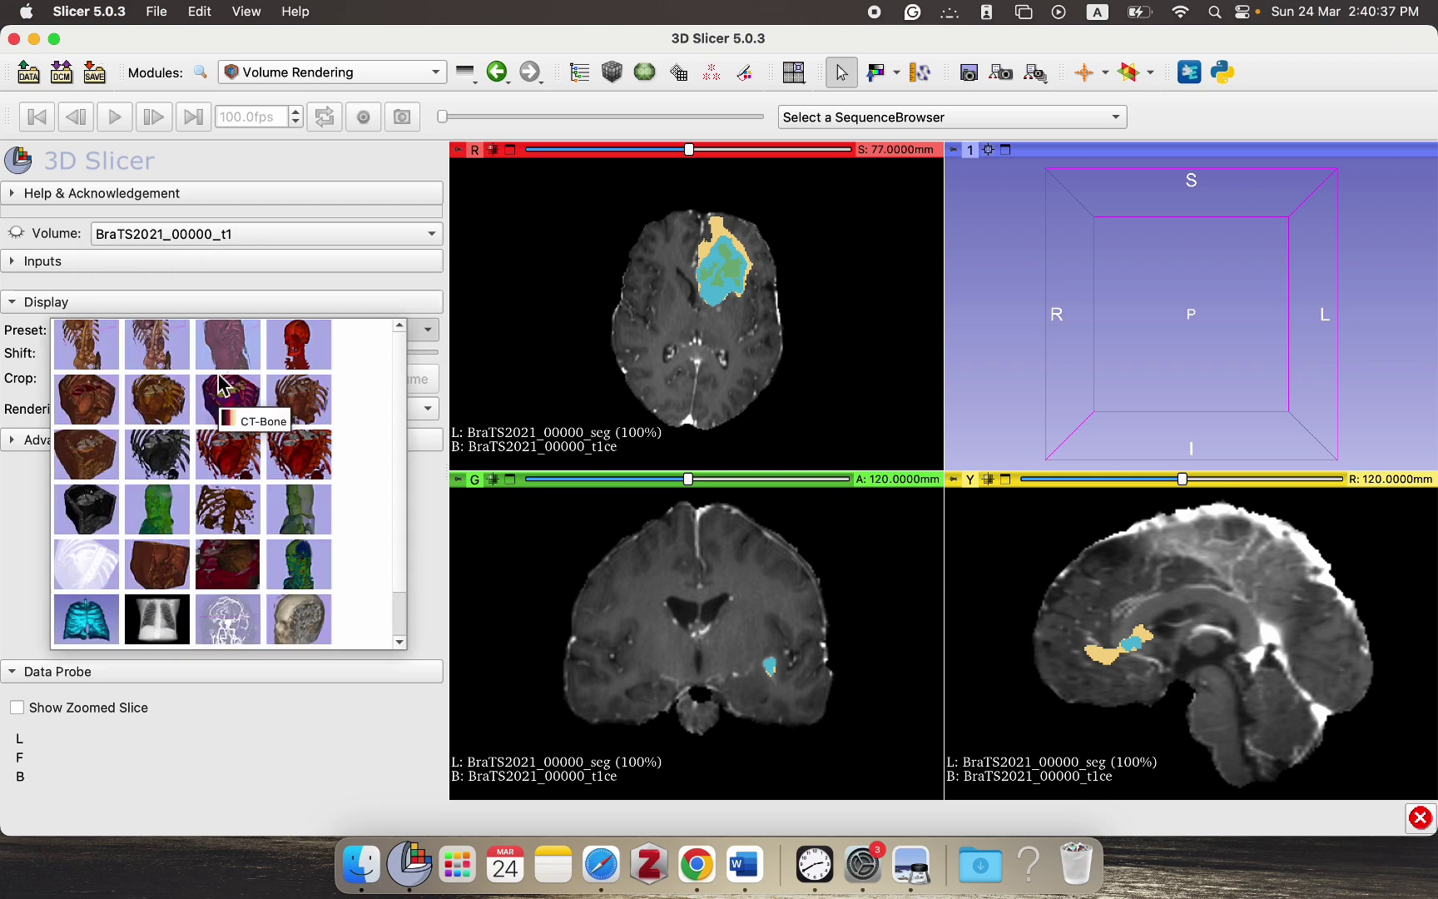
{"action": "scroll", "coordinate": [222, 384], "scroll_direction": "down", "scroll_amount": 1}
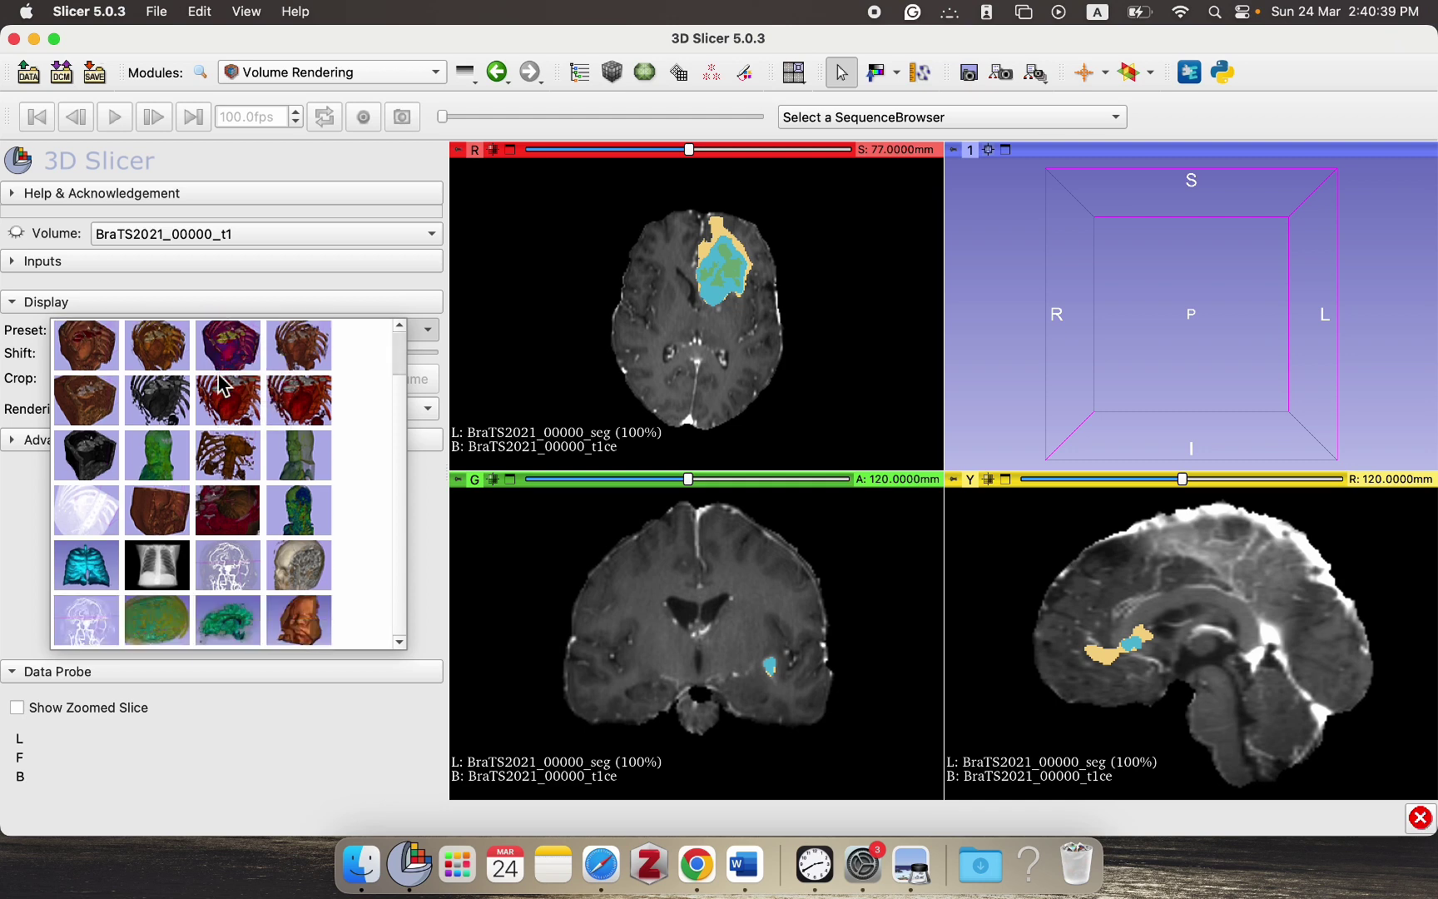
{"action": "left_click", "coordinate": [308, 578]}
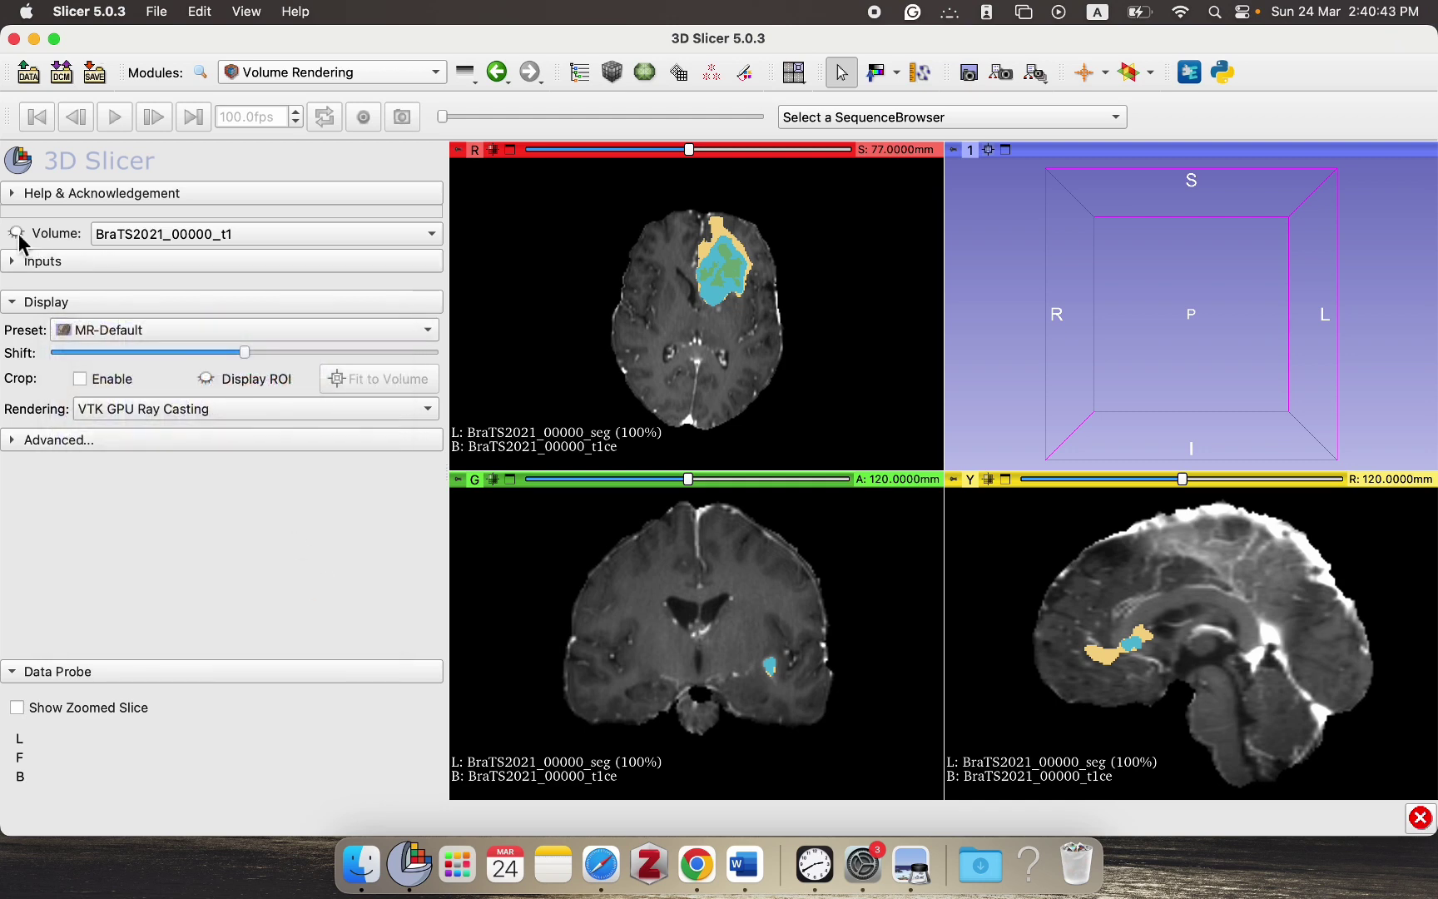
Step: Make the MR-Default brain rendering visible, centre it in 3D and rotate to a side view
{"action": "left_click", "coordinate": [17, 235]}
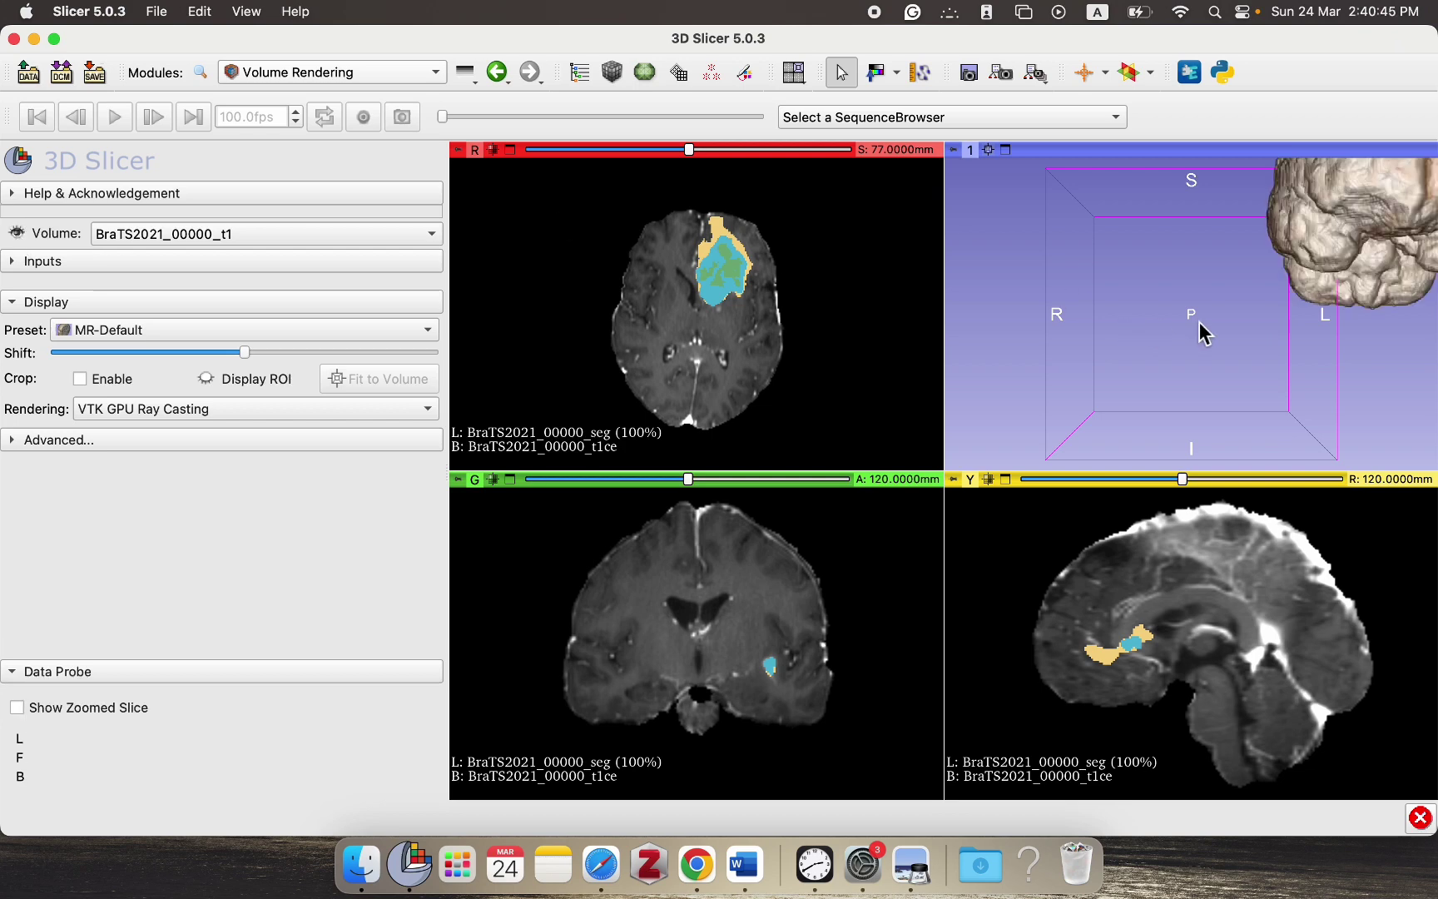
{"action": "left_click", "coordinate": [988, 149]}
{"action": "left_click_drag", "start_coordinate": [1288, 334], "coordinate": [1056, 347]}
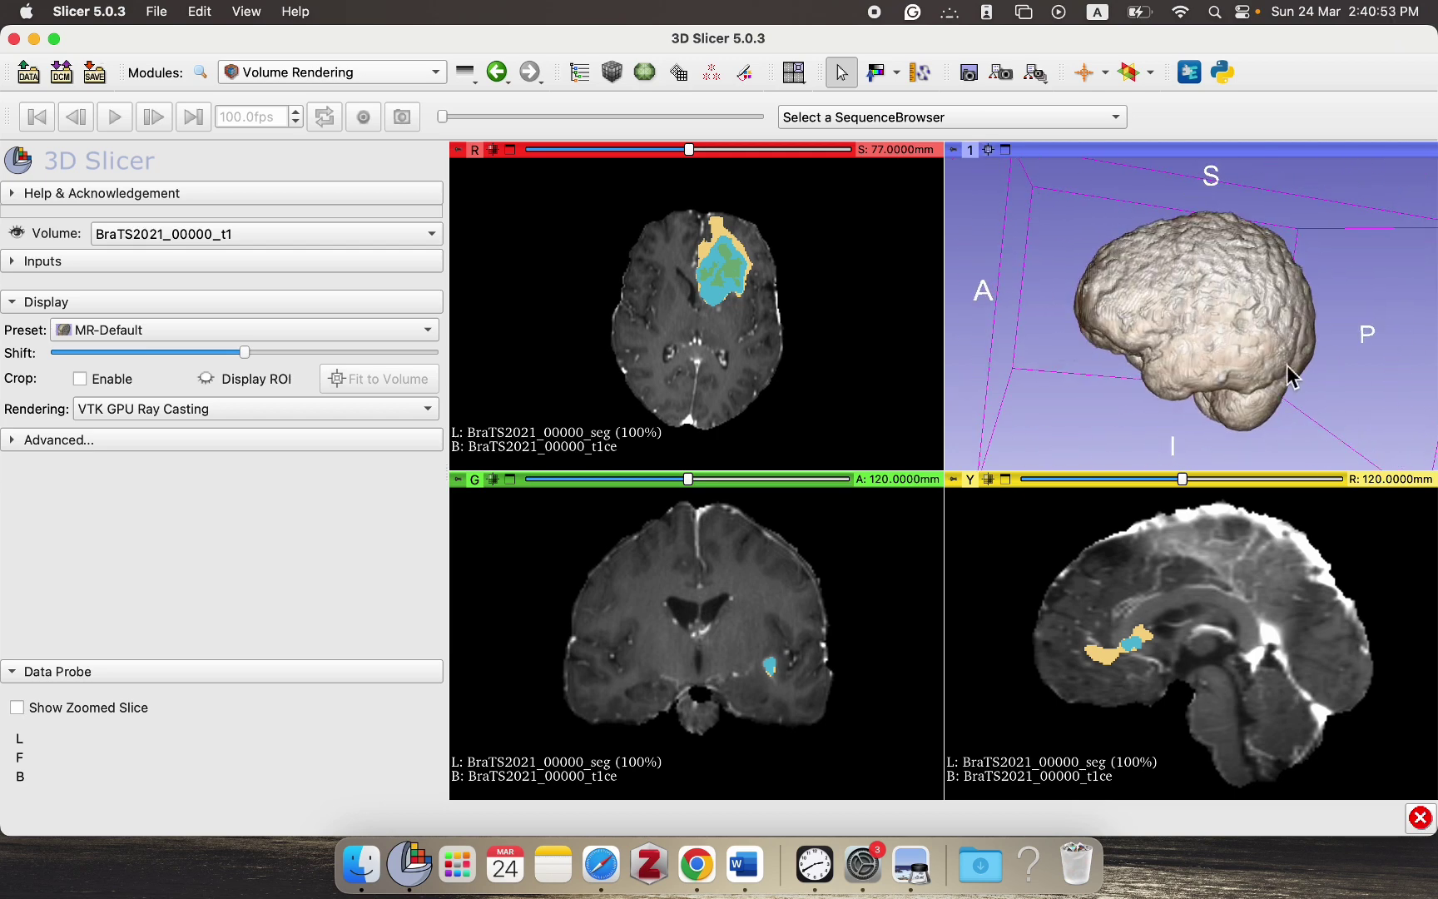
{"action": "mouse_move", "coordinate": [1297, 372]}
{"action": "left_mouse_down"}
{"action": "mouse_move", "coordinate": [1309, 384]}
{"action": "mouse_move", "coordinate": [1229, 337]}
{"action": "mouse_move", "coordinate": [1285, 354]}
{"action": "left_mouse_up"}
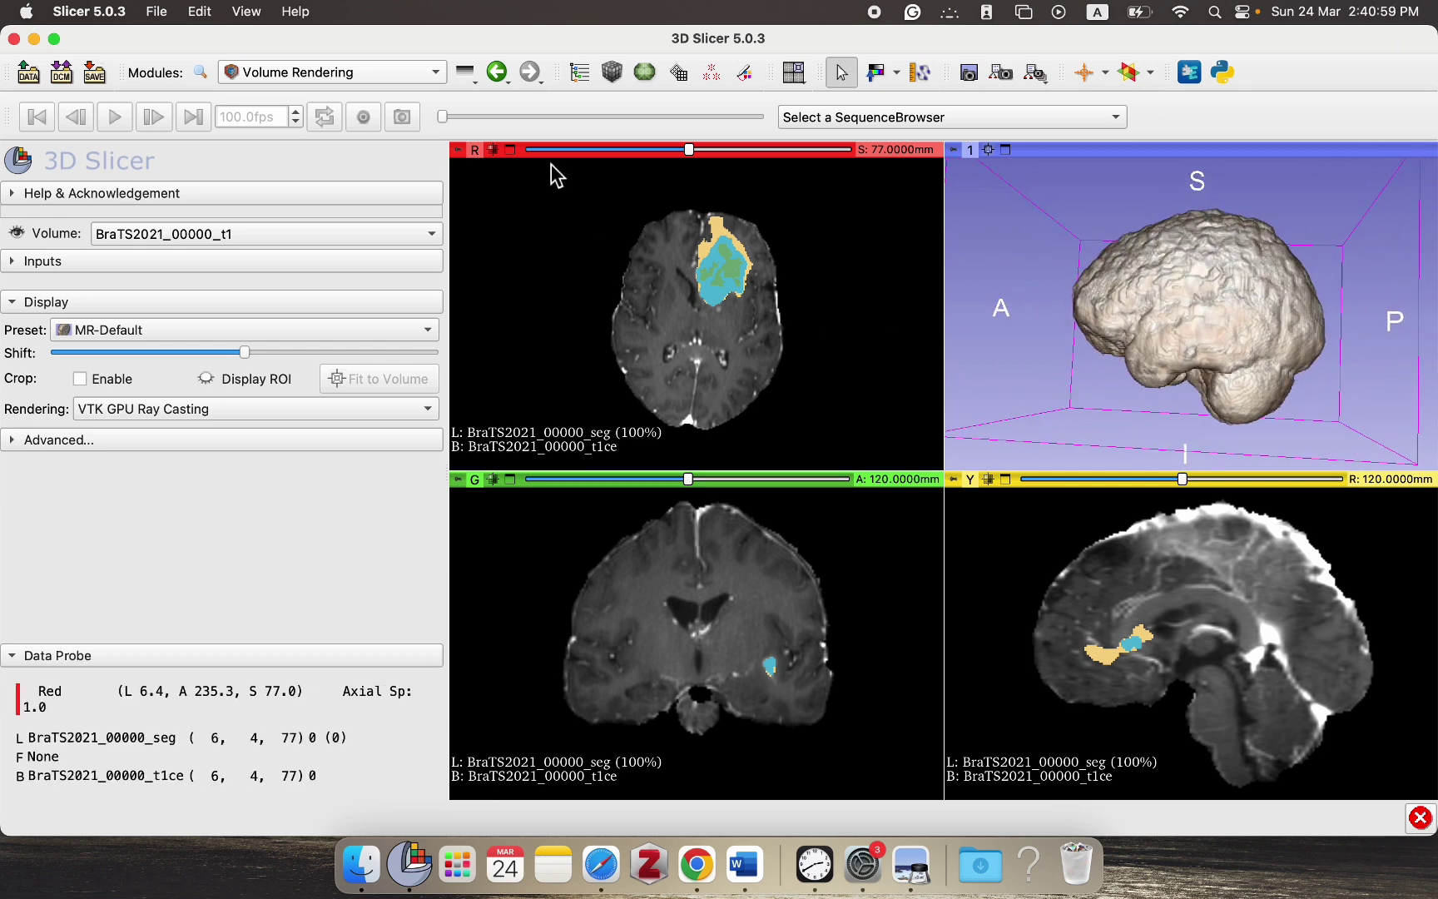
Step: In View Controllers, link the three slice views and expand the axial view's layer settings
{"action": "left_click", "coordinate": [393, 75]}
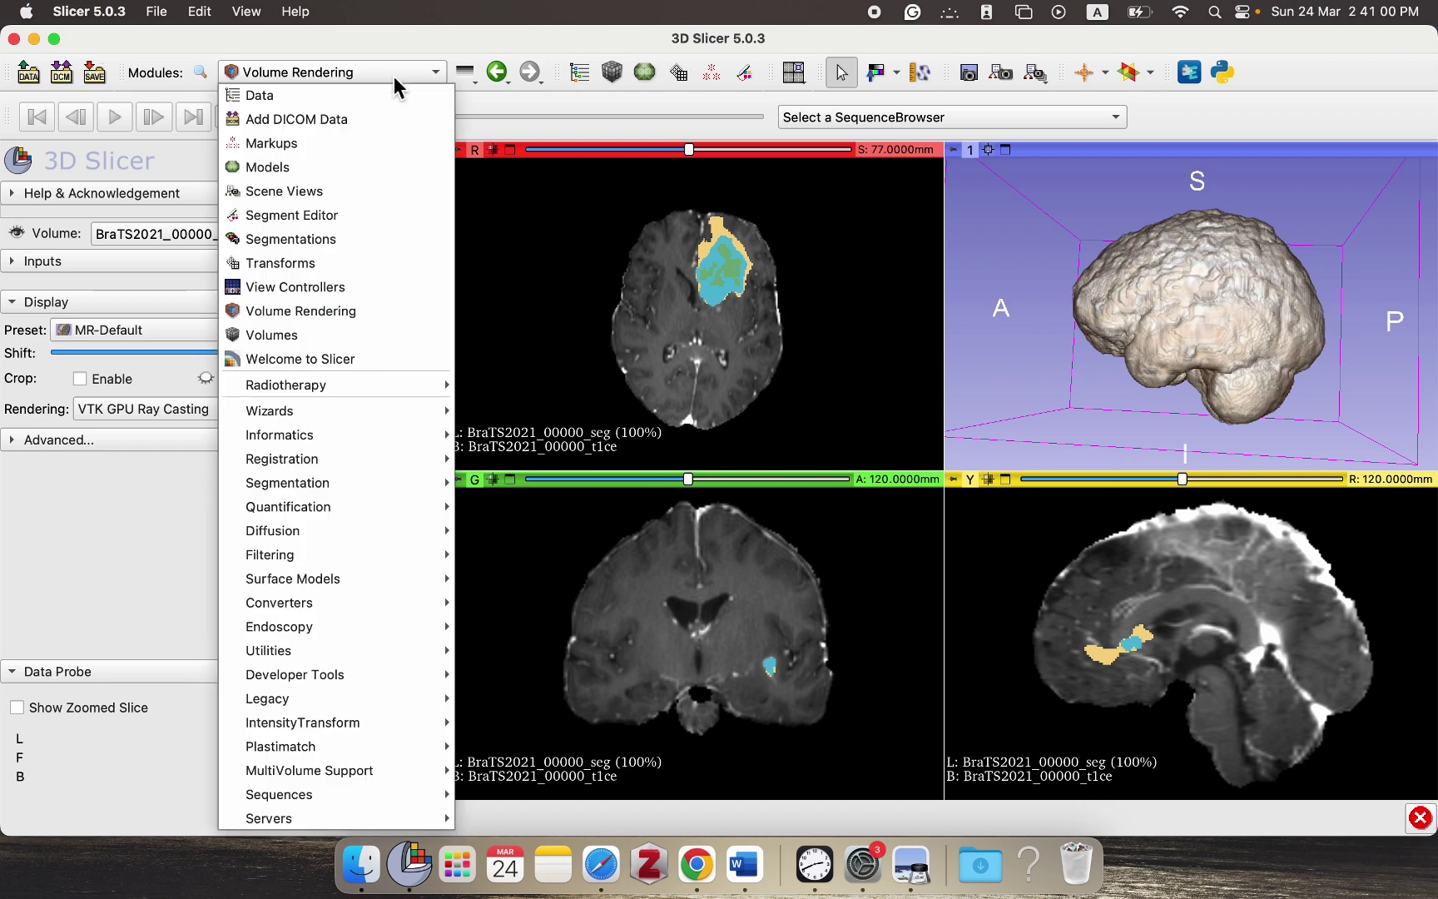
{"action": "left_click", "coordinate": [347, 288]}
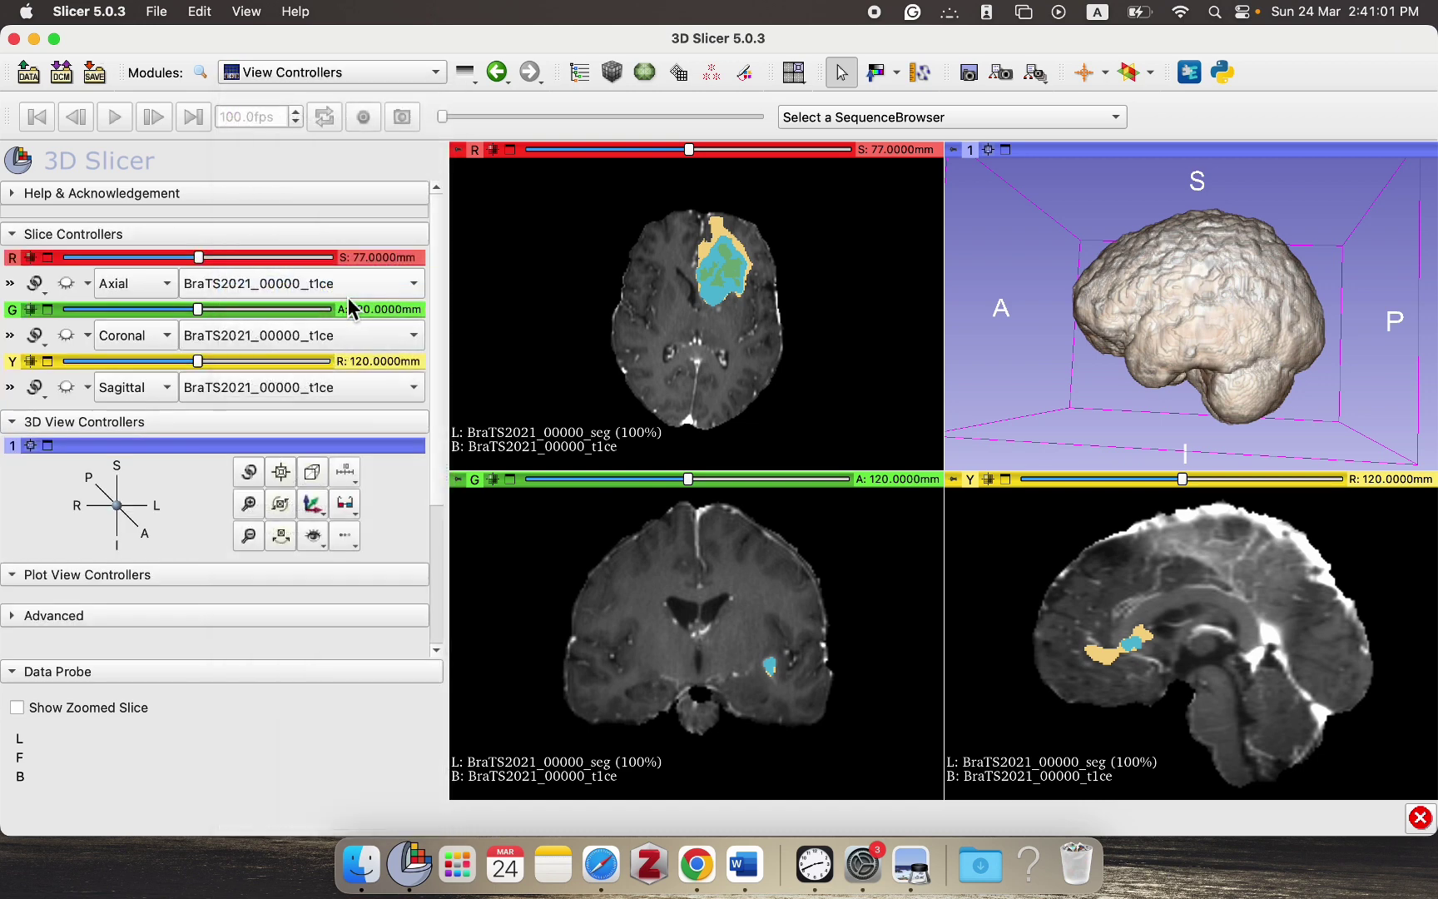
{"action": "left_click", "coordinate": [38, 288]}
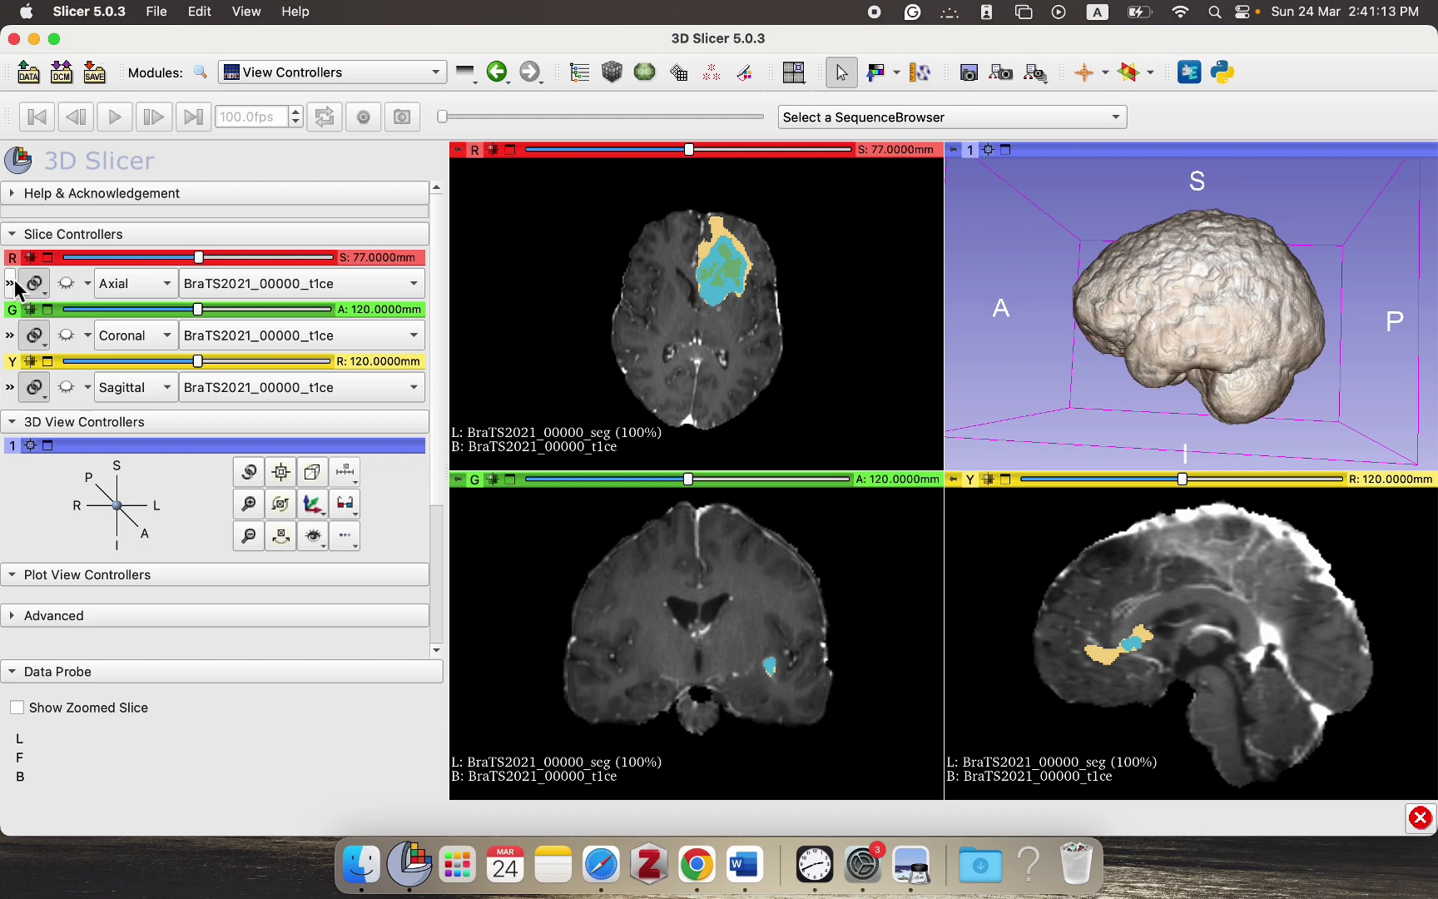
{"action": "left_click", "coordinate": [10, 283]}
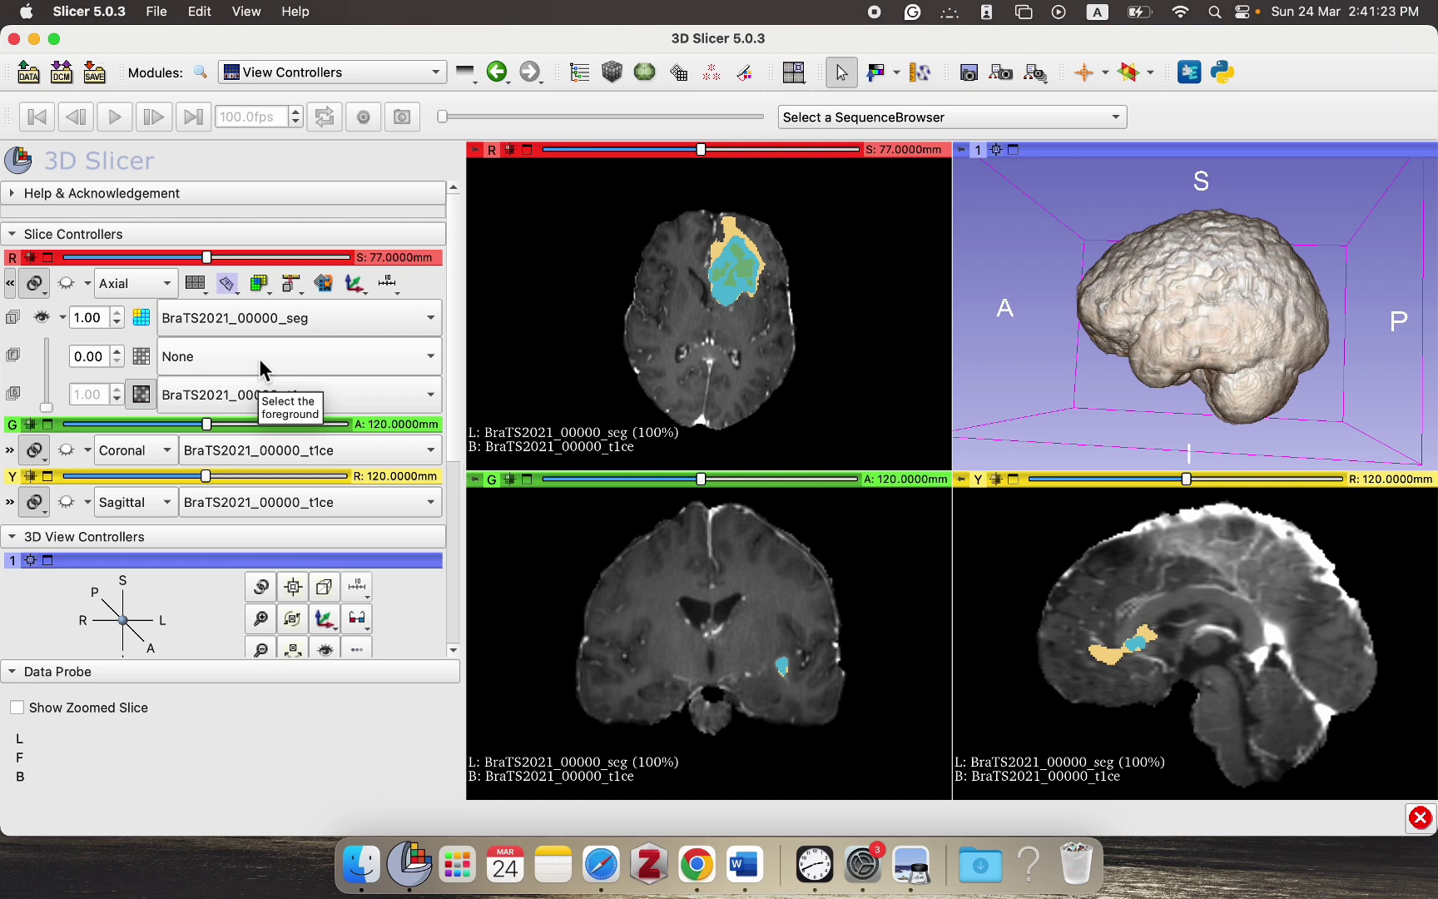
Step: Set BraTS2021_00000_flair as the foreground layer and restore it to full opacity
{"action": "left_click", "coordinate": [260, 365]}
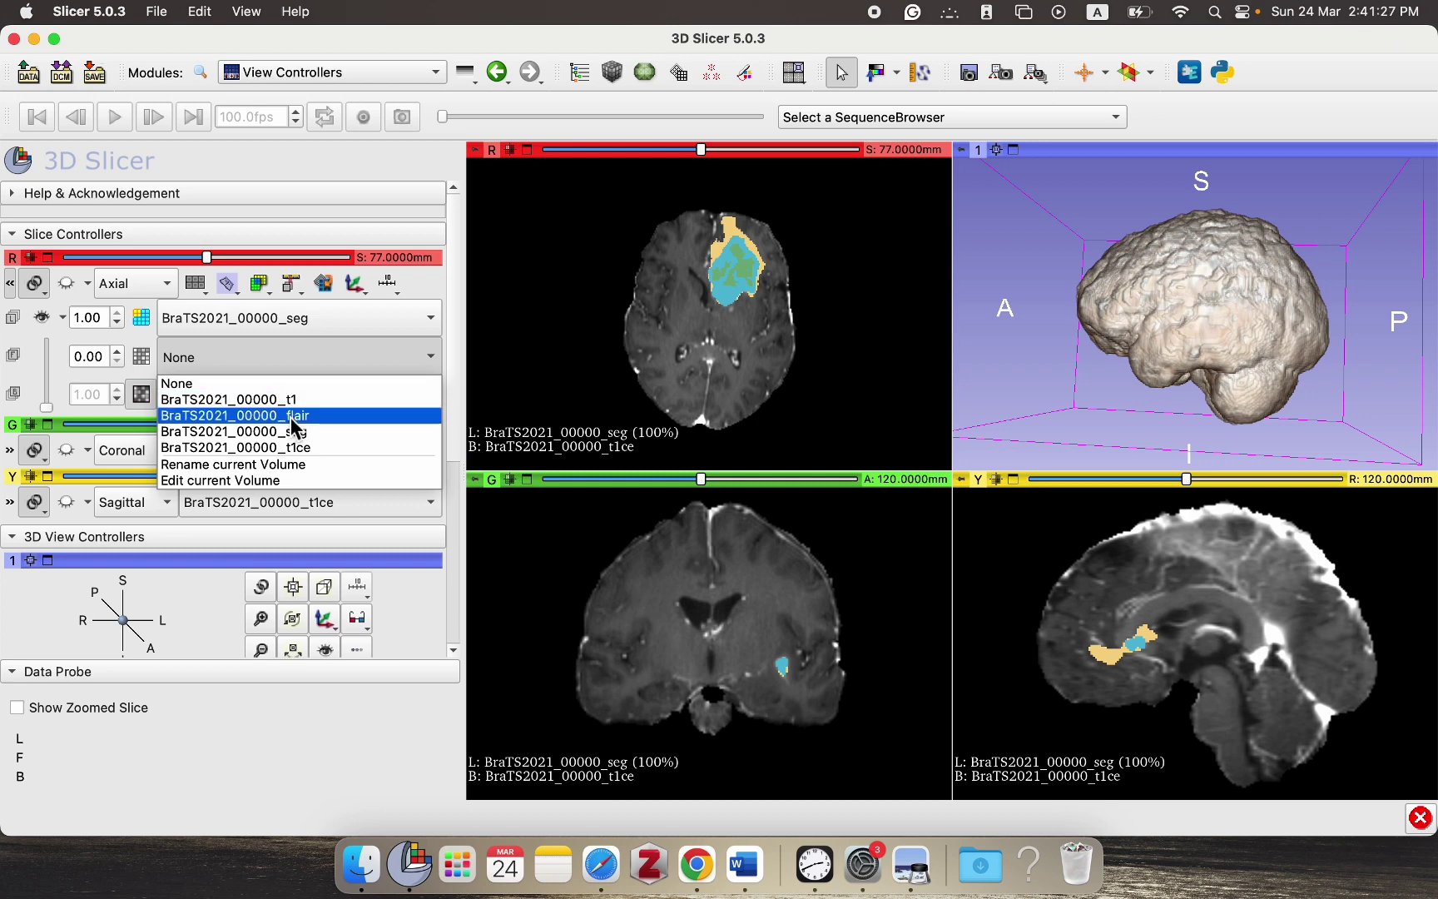
{"action": "left_click", "coordinate": [291, 417]}
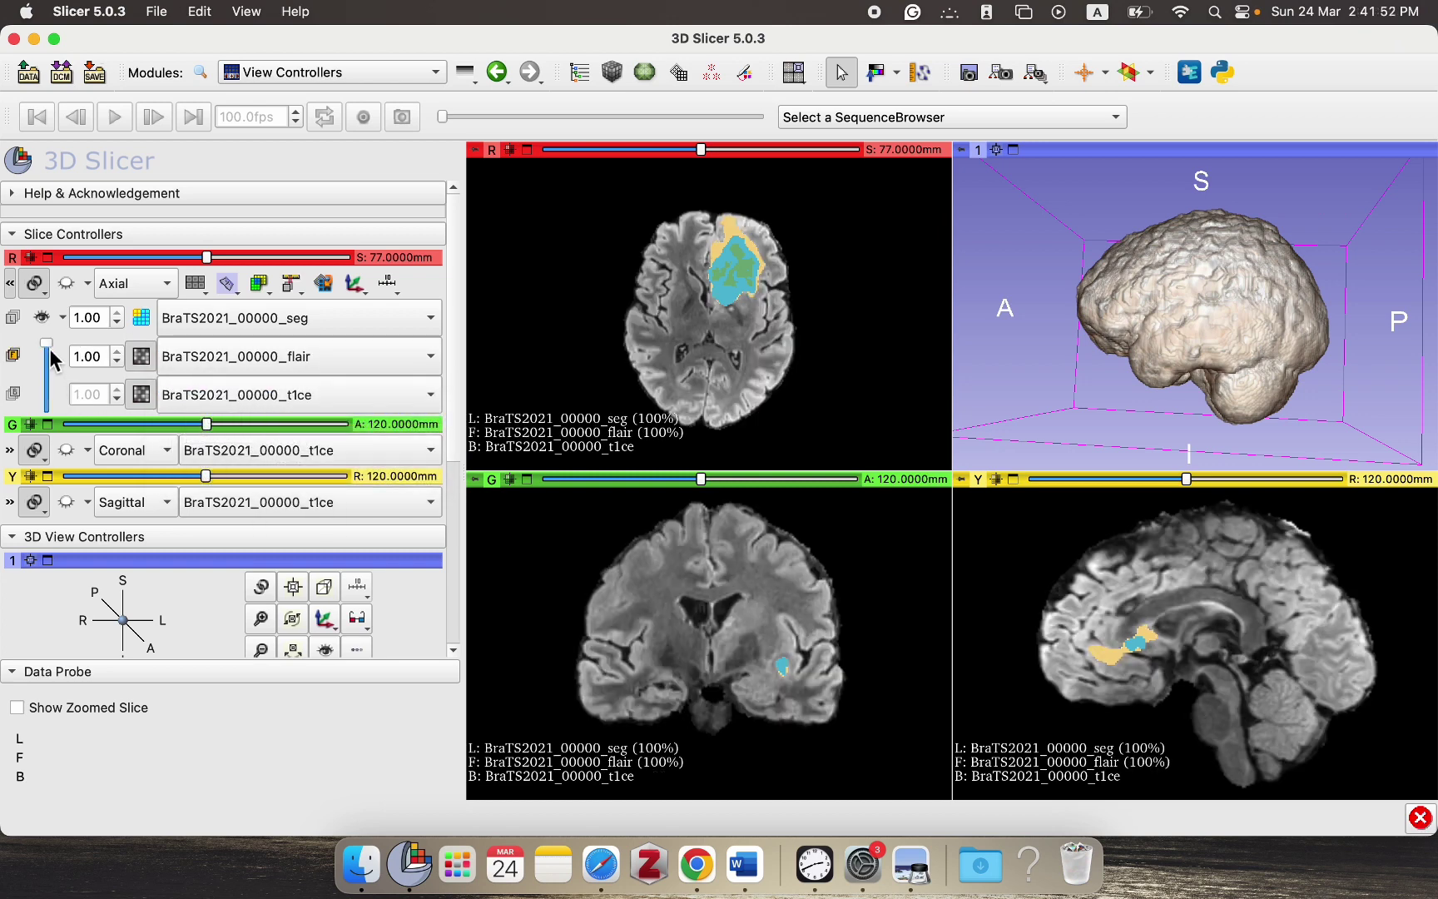
{"action": "left_click_drag", "start_coordinate": [52, 356], "coordinate": [51, 415]}
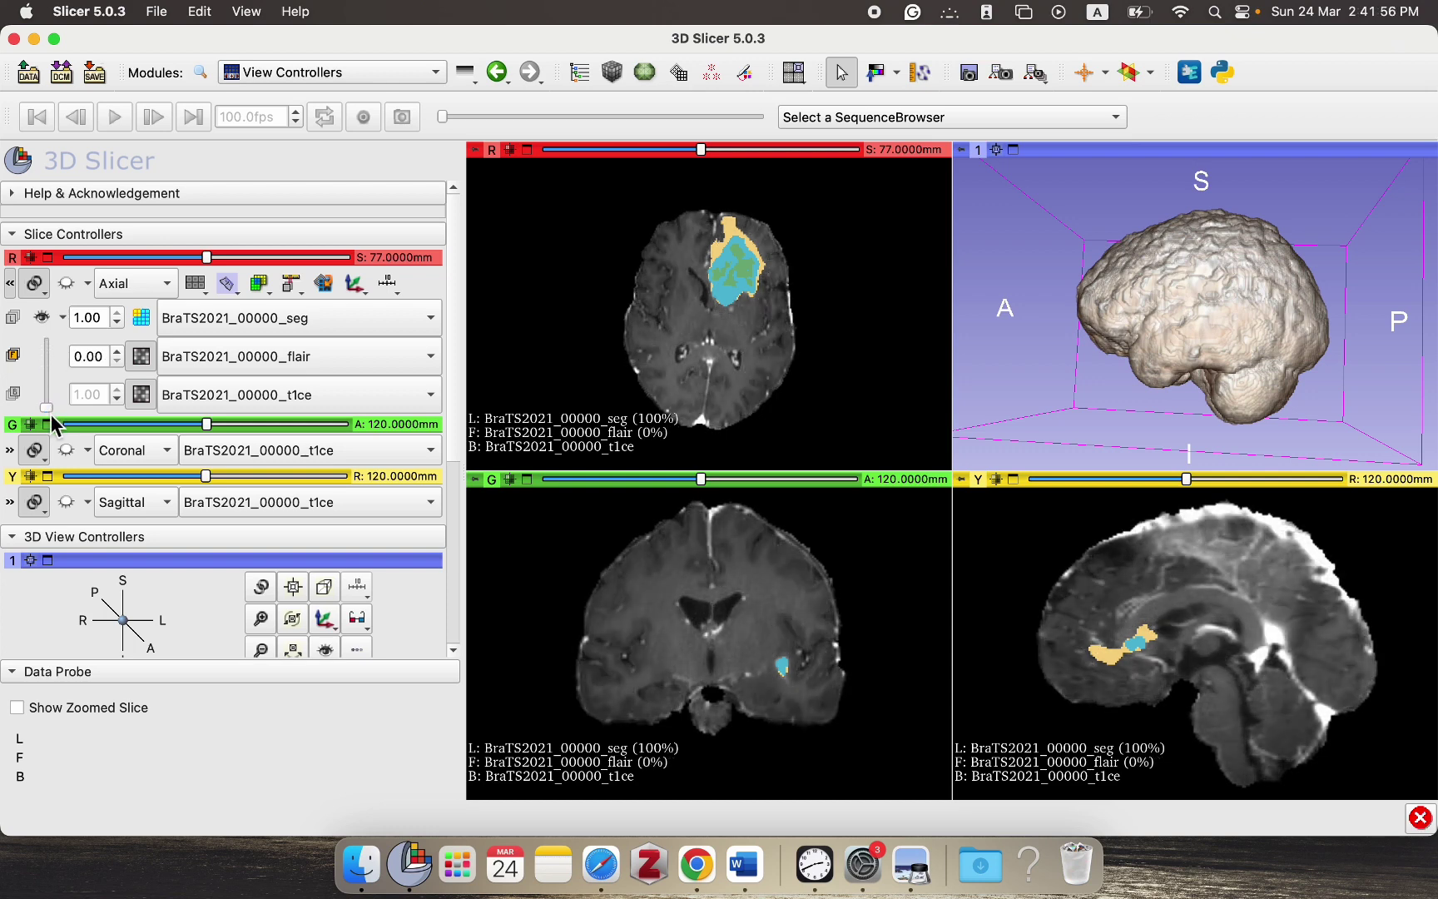
{"action": "left_click_drag", "start_coordinate": [52, 418], "coordinate": [56, 346]}
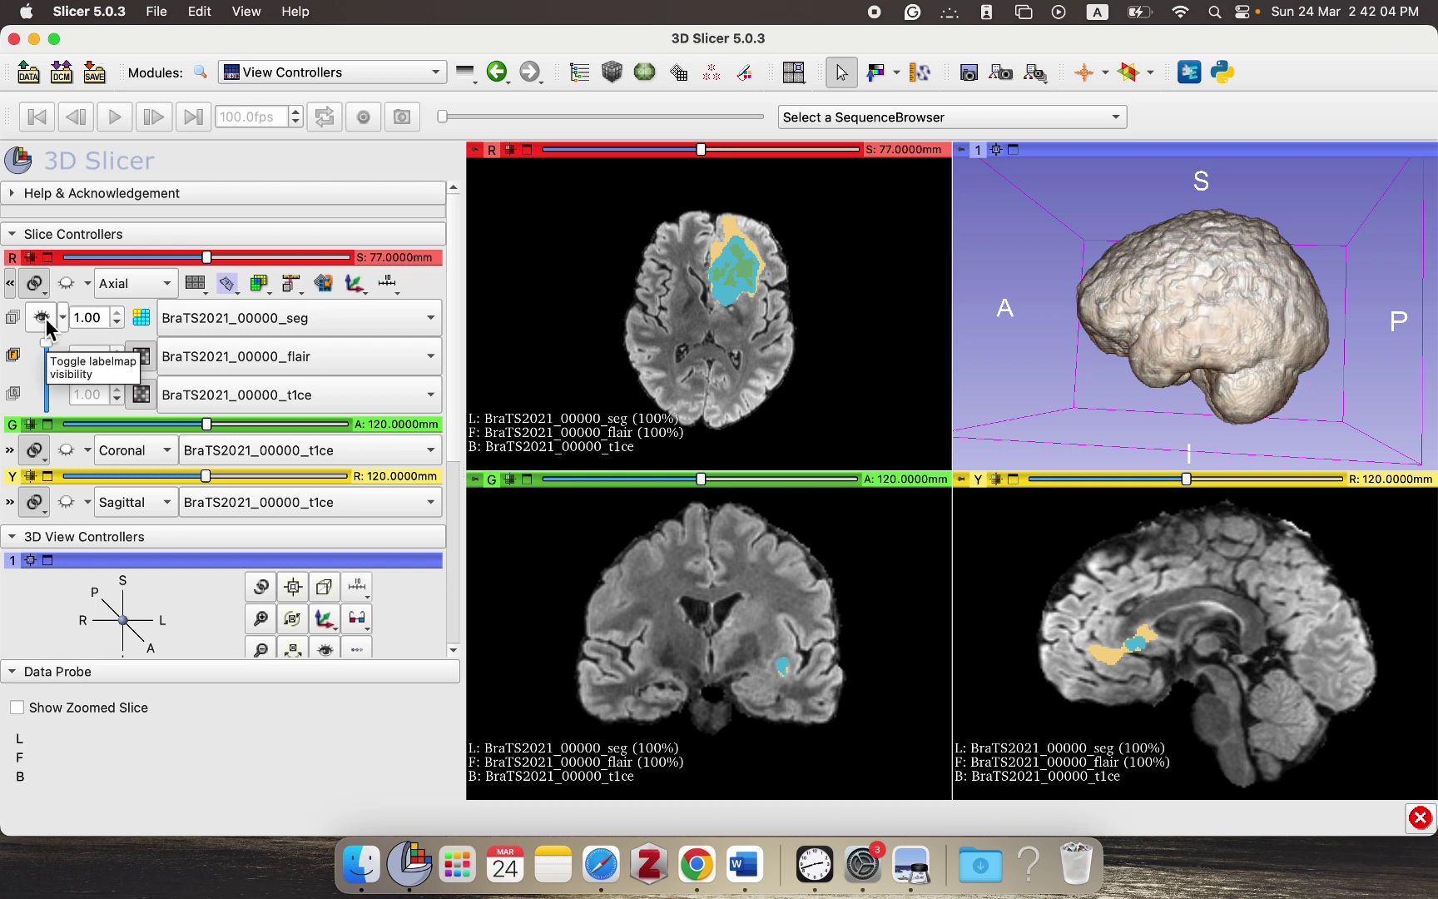
{"action": "left_click", "coordinate": [47, 324]}
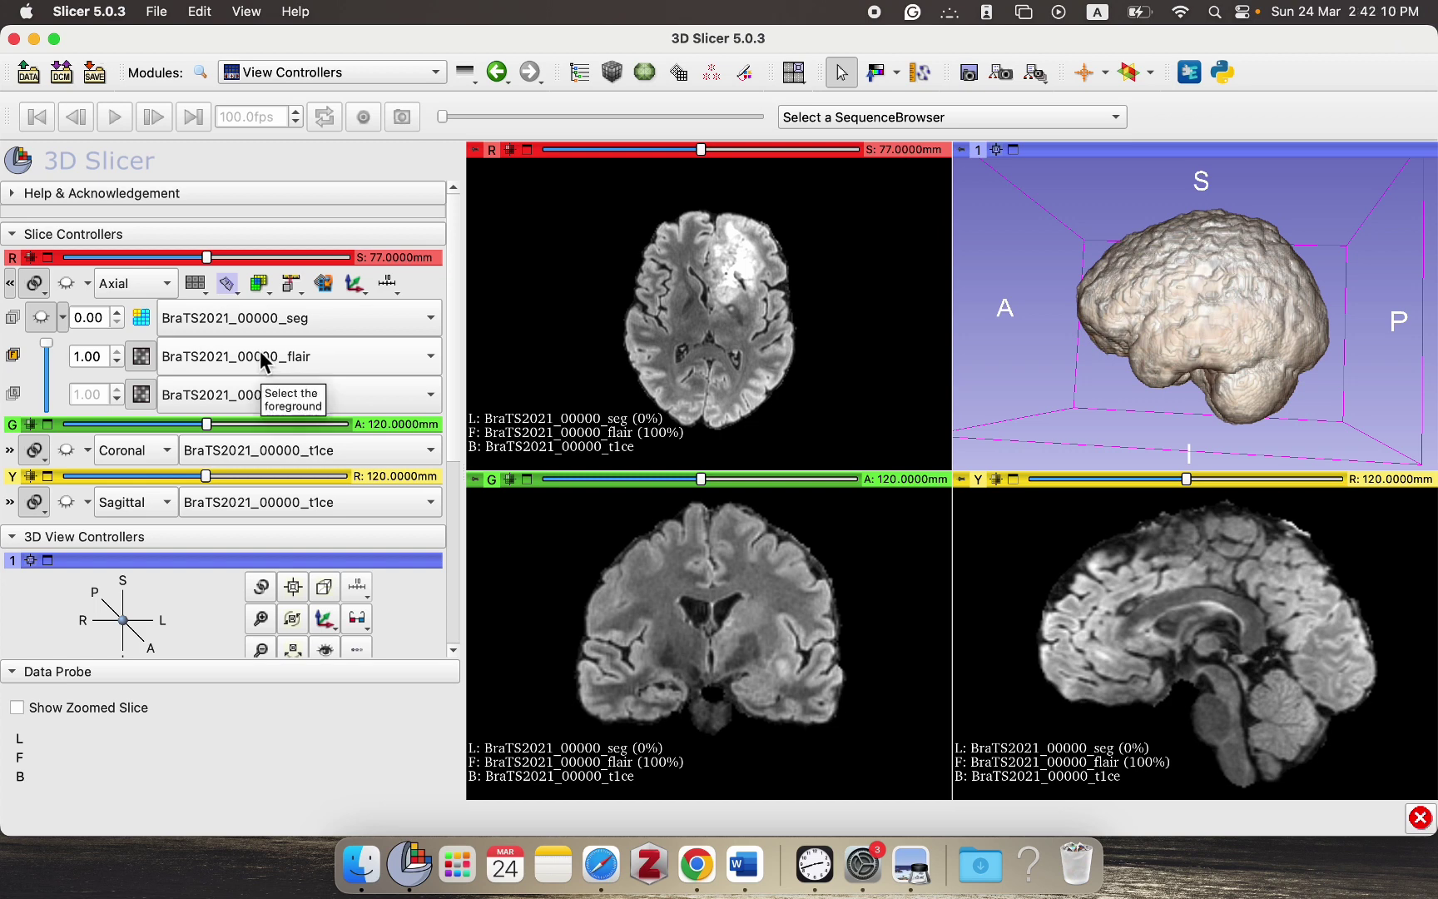
{"action": "left_click", "coordinate": [334, 330]}
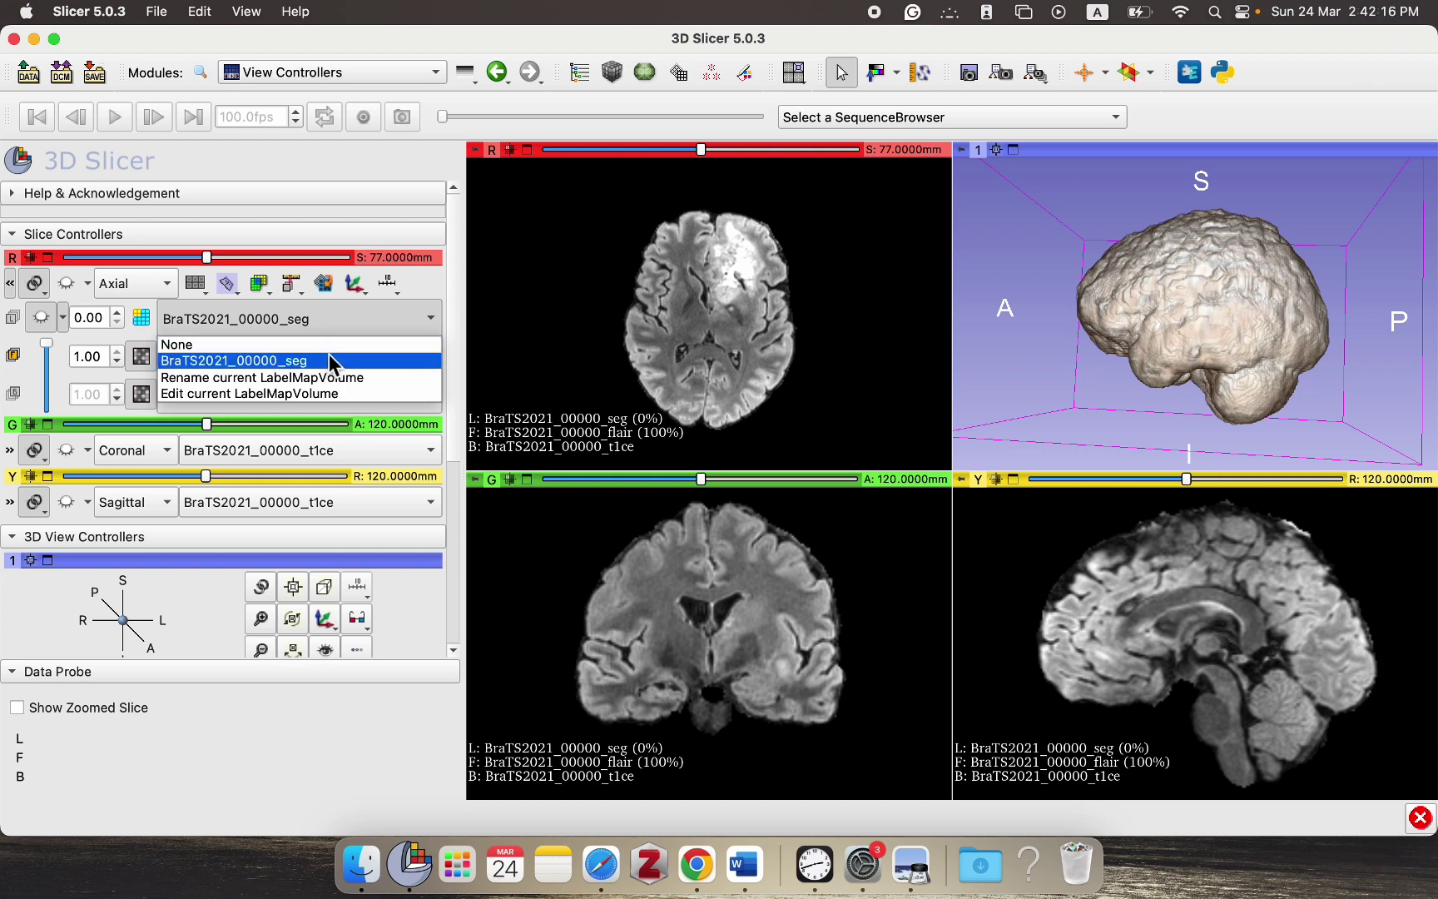
{"action": "left_click", "coordinate": [386, 319]}
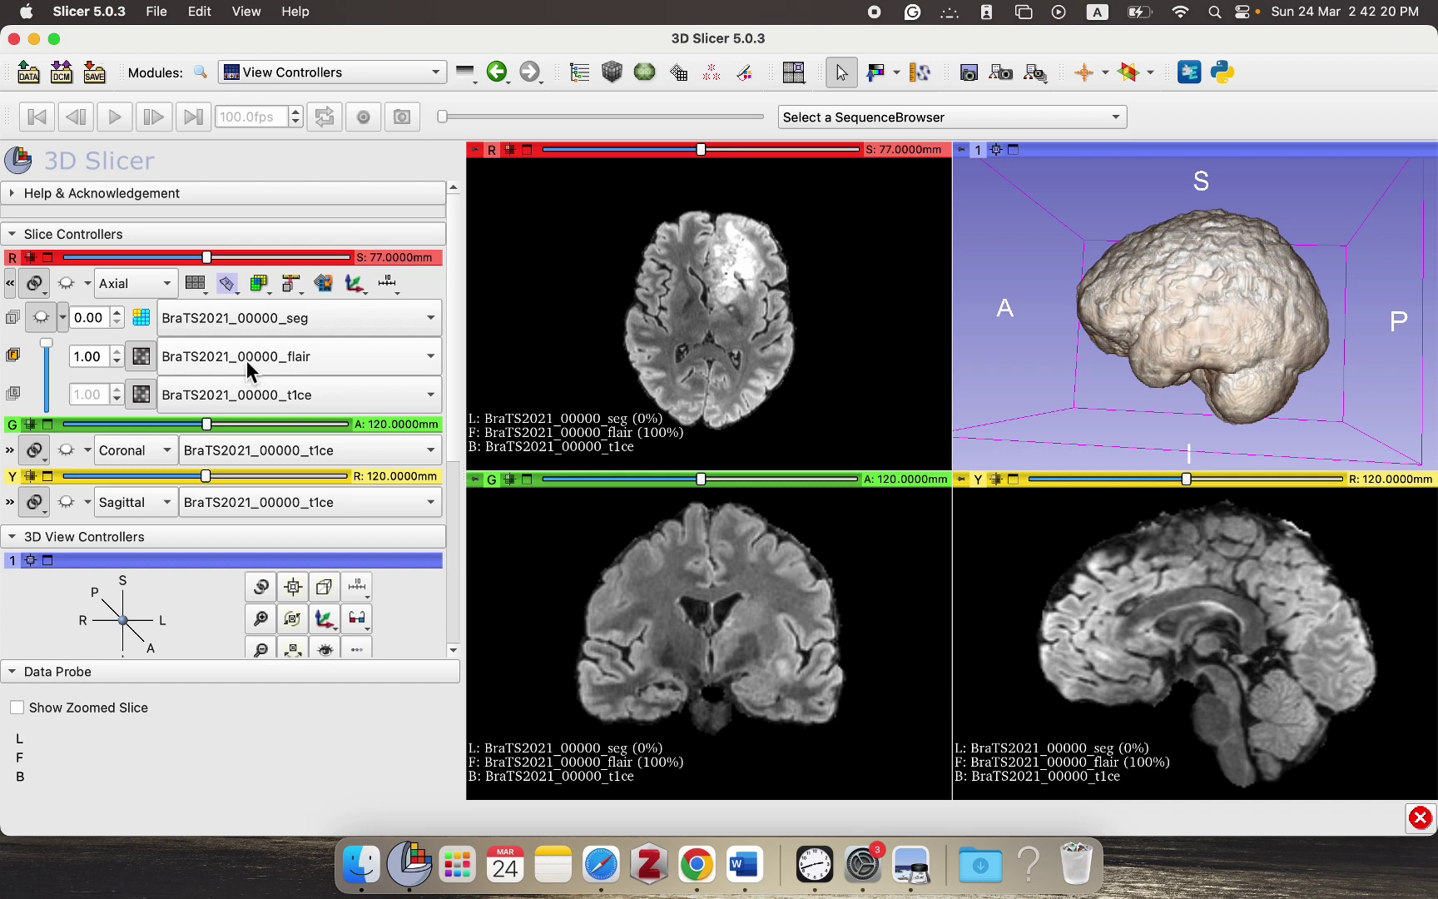
{"action": "left_click", "coordinate": [293, 318]}
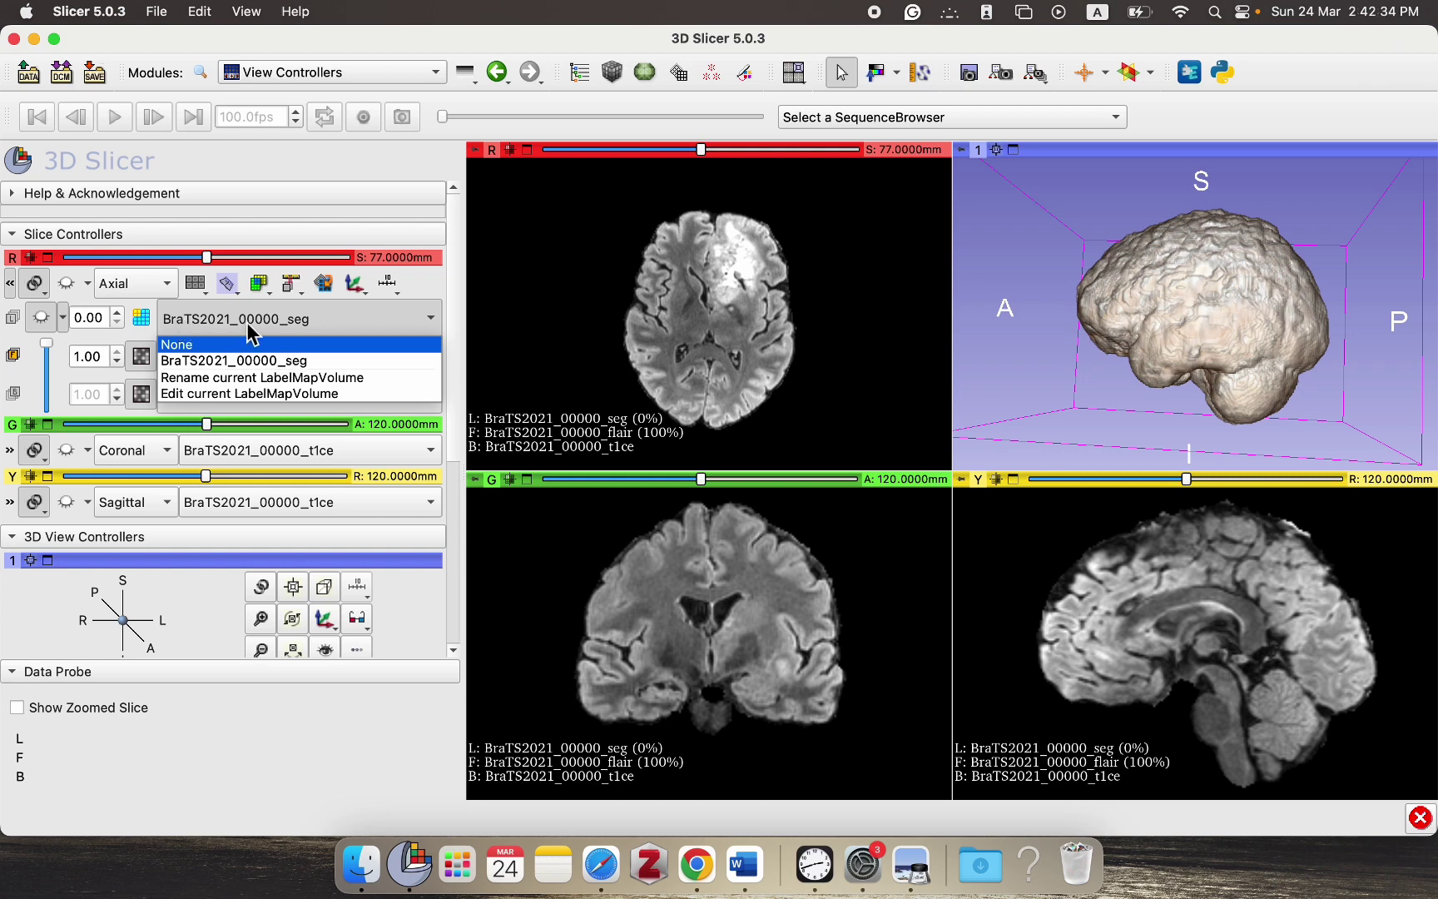
{"action": "left_click", "coordinate": [263, 326]}
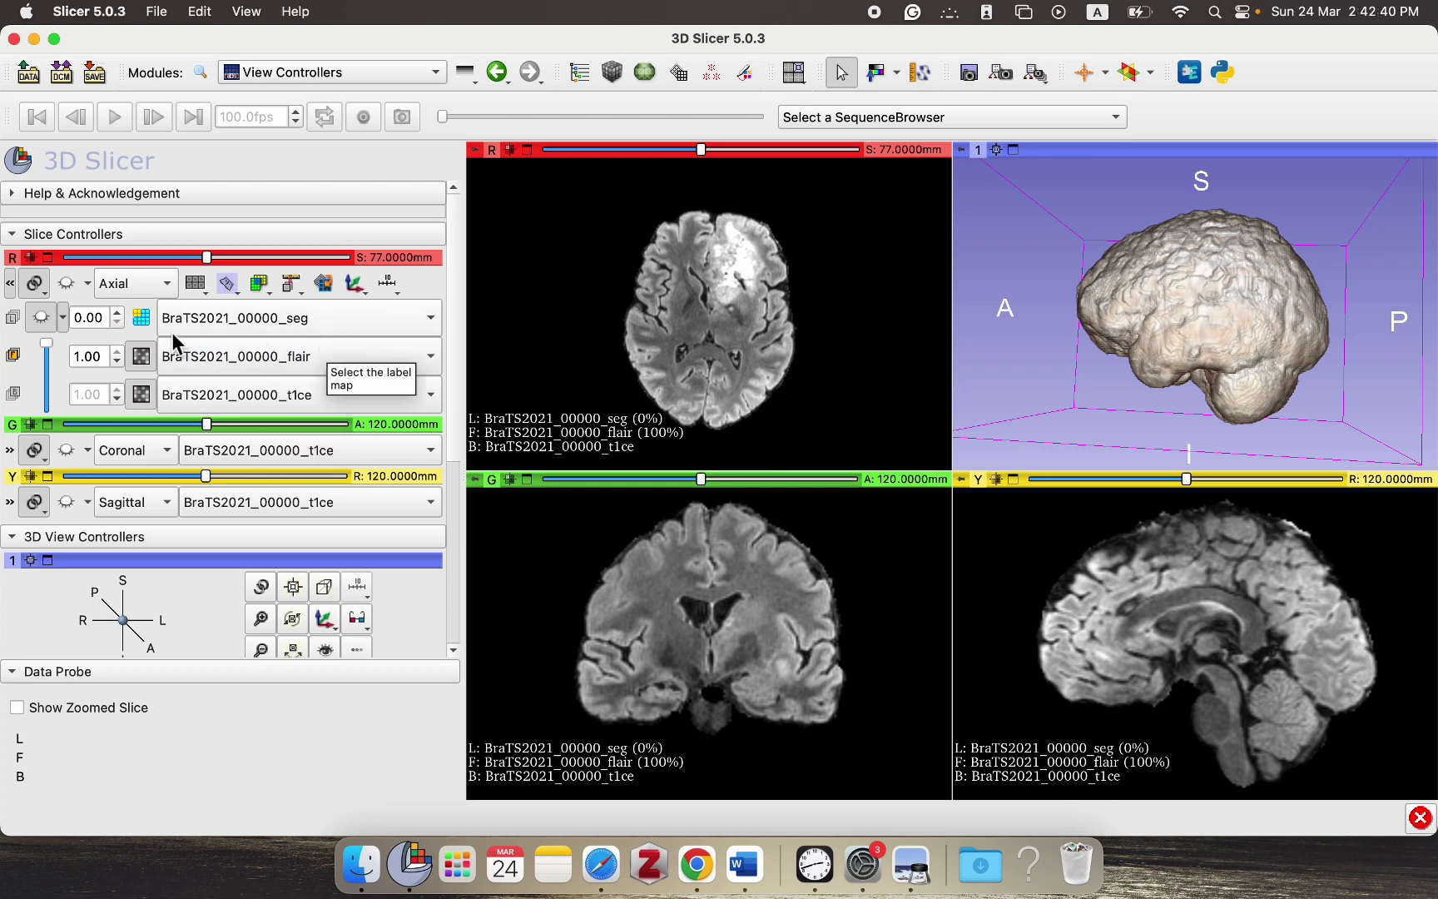
{"action": "left_click", "coordinate": [44, 319]}
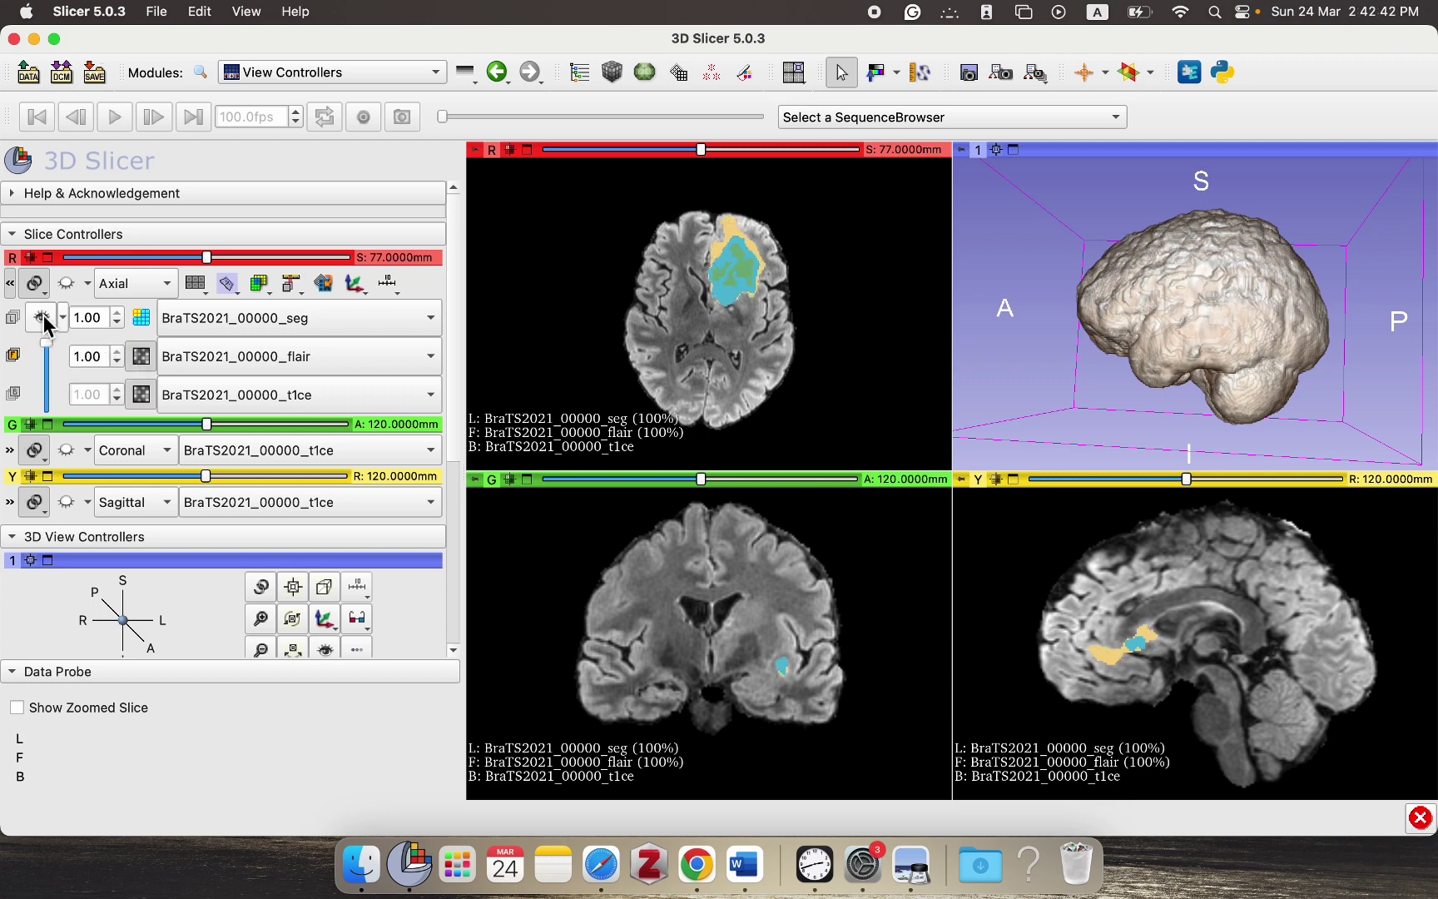
{"action": "double_click", "coordinate": [808, 254]}
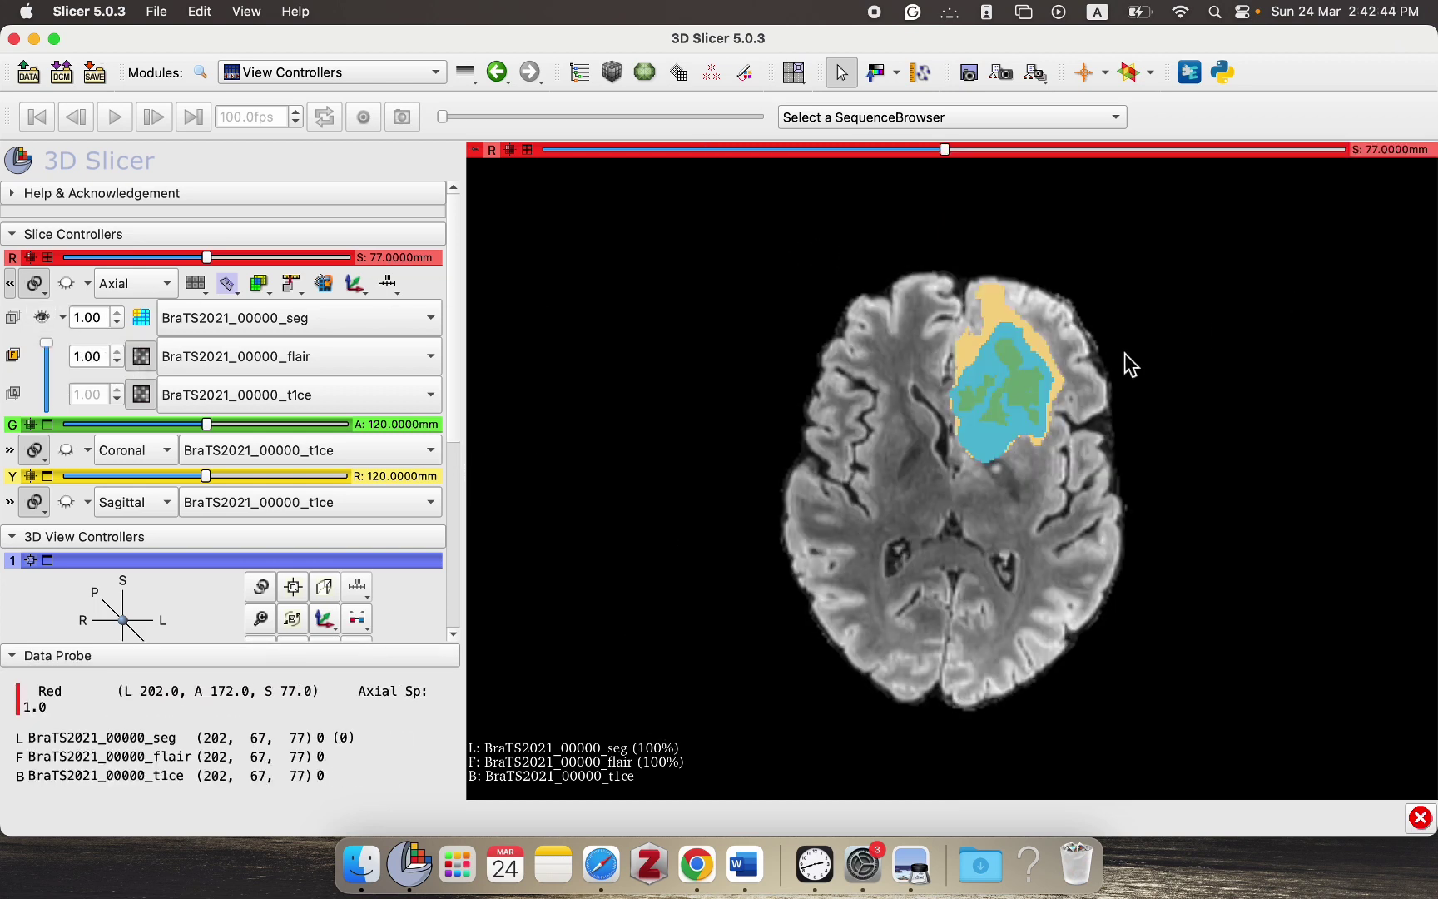
{"action": "scroll", "coordinate": [1067, 379], "scroll_direction": "up", "scroll_amount": 5, "text": "ctrl"}
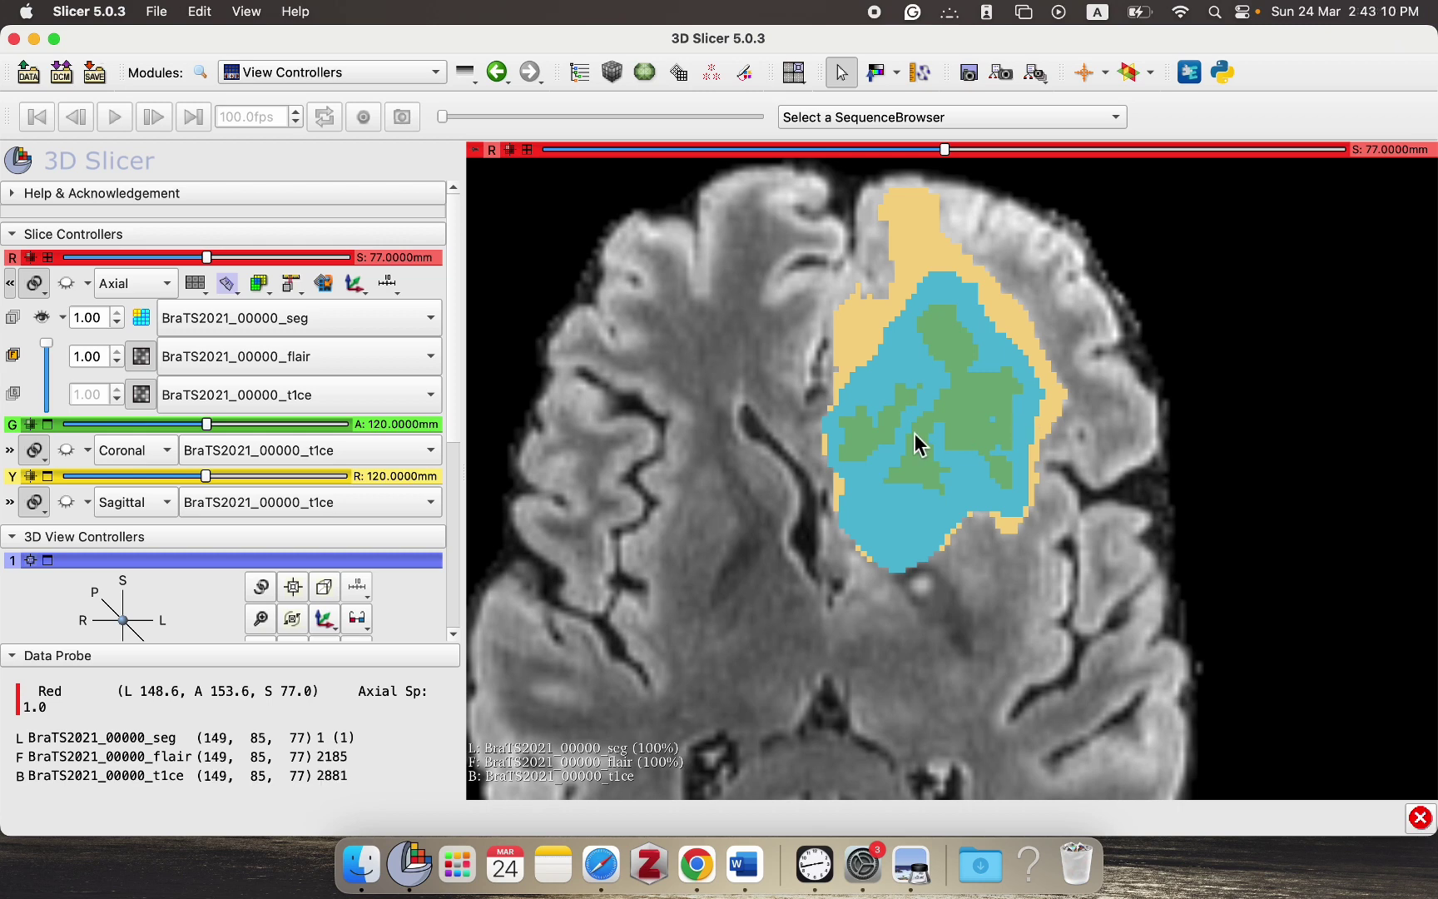
{"action": "left_click", "coordinate": [144, 324]}
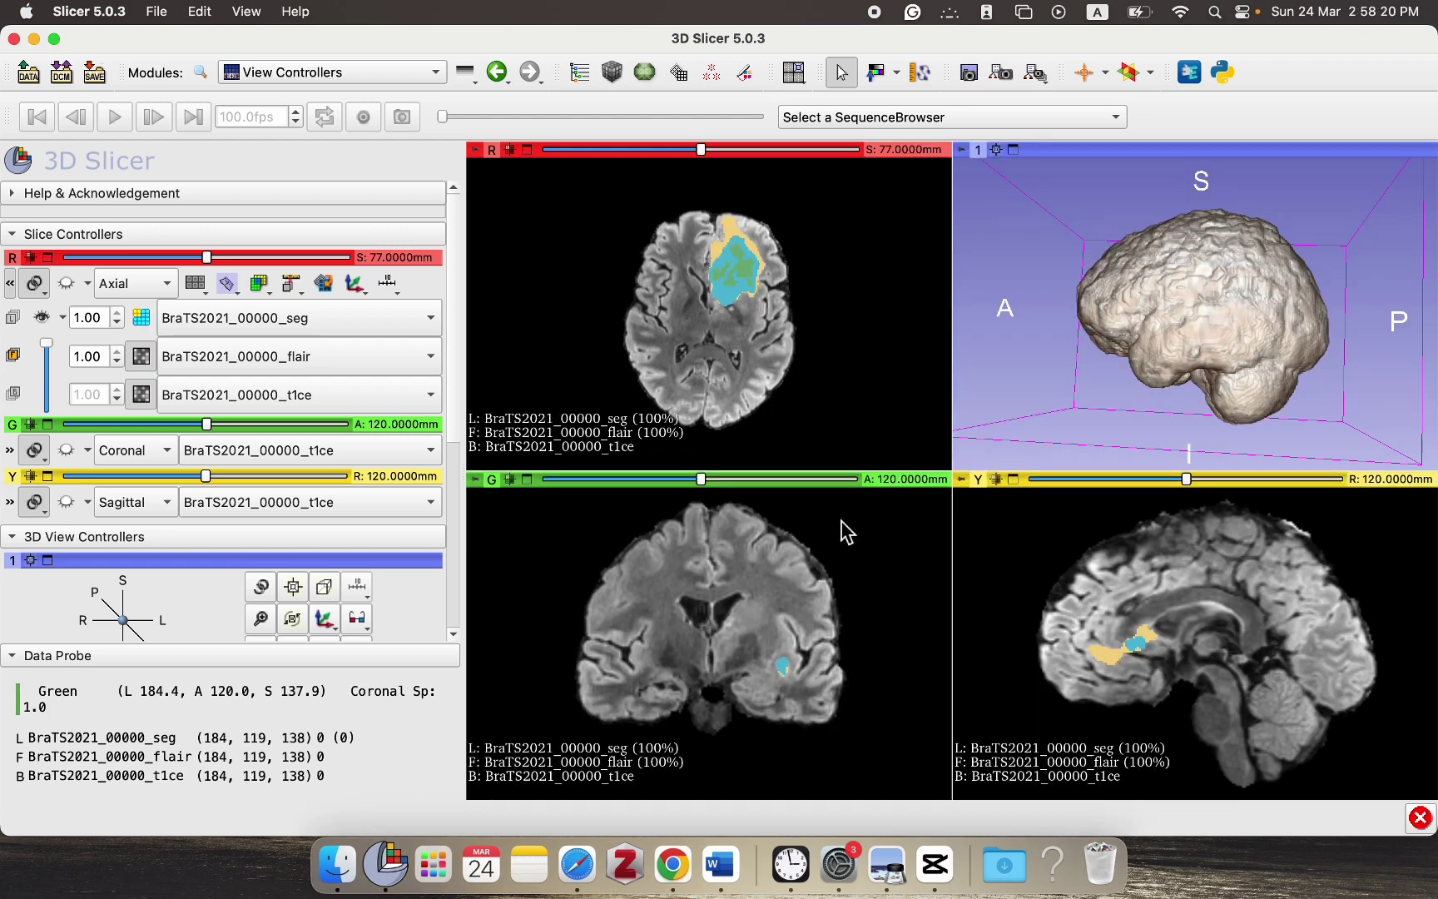
Step: Pan the coronal FLAIR slice slightly left, then nudge the axial slice left and back
{"action": "mouse_move", "coordinate": [847, 531]}
{"action": "middle_mouse_down"}
{"action": "mouse_move", "coordinate": [857, 524]}
{"action": "mouse_move", "coordinate": [726, 565]}
{"action": "mouse_move", "coordinate": [836, 533]}
{"action": "middle_mouse_up"}
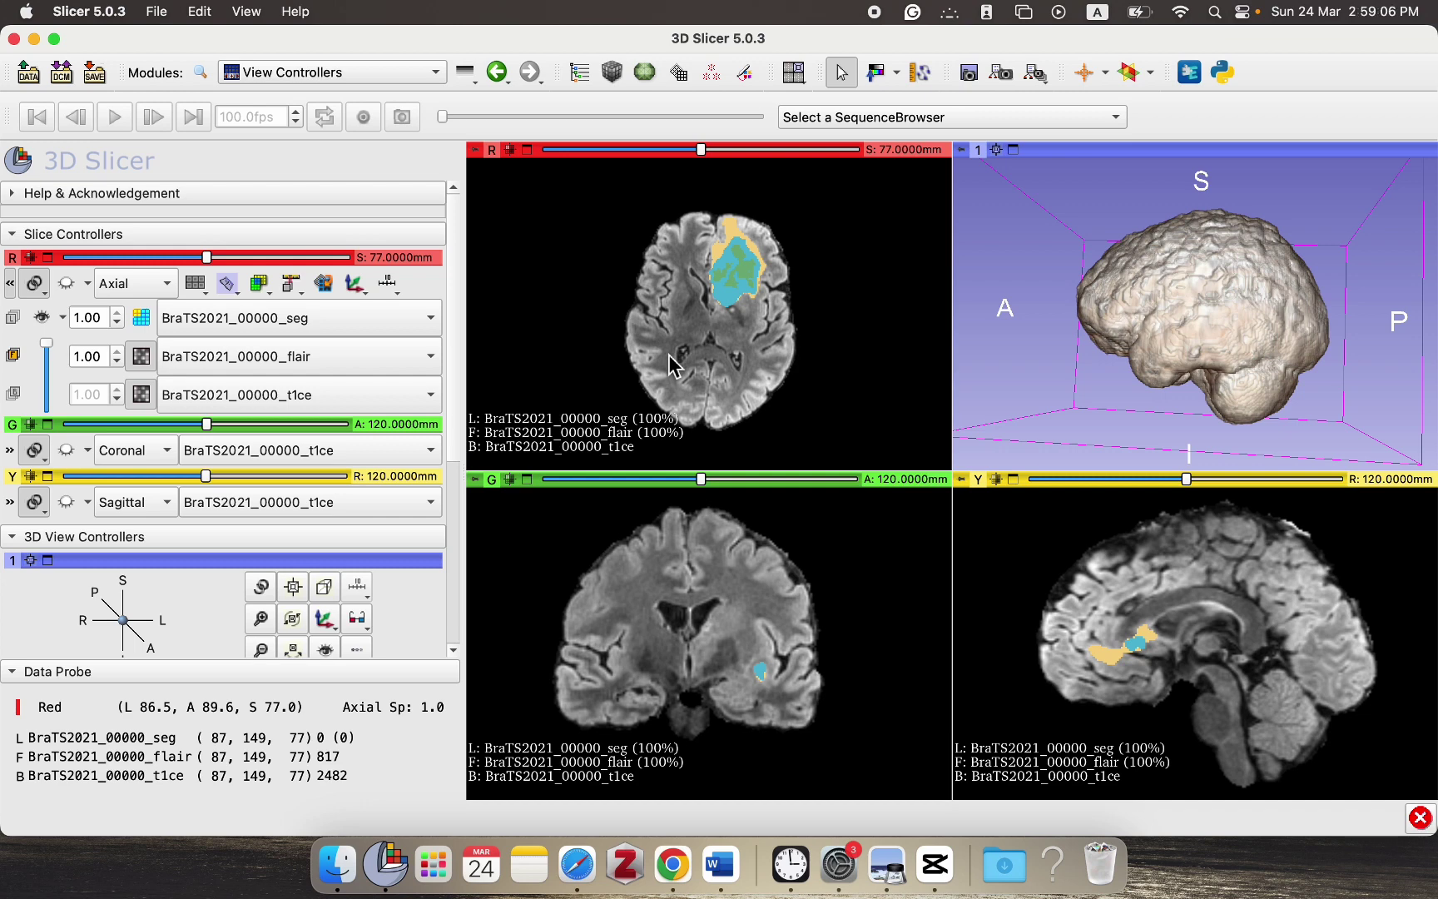
{"action": "left_click_drag", "start_coordinate": [672, 367], "coordinate": [607, 381], "text": "ctrl+alt"}
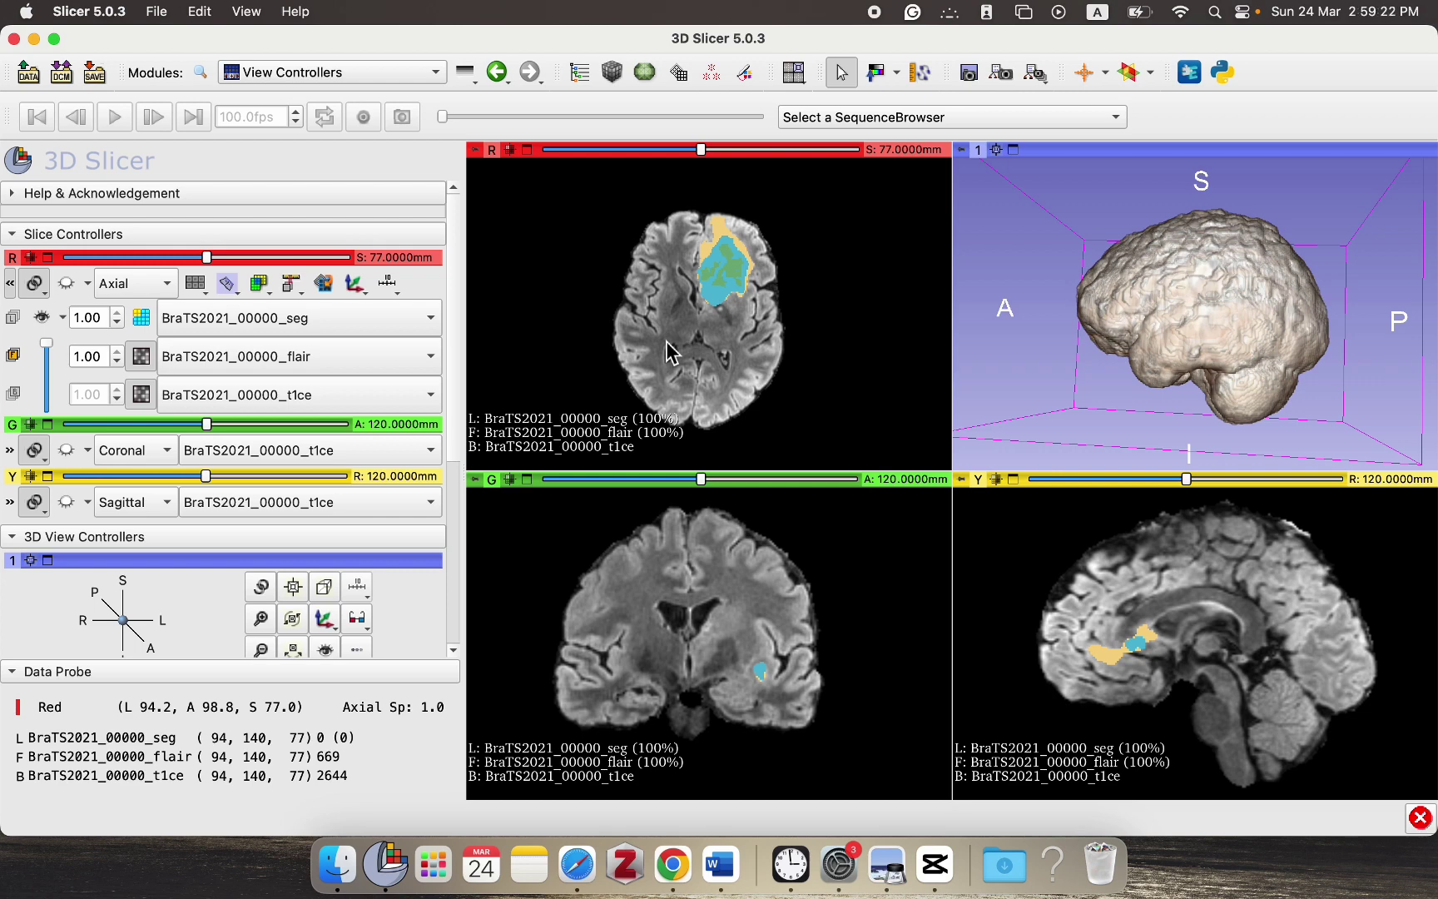
{"action": "left_click_drag", "start_coordinate": [671, 352], "coordinate": [632, 354], "text": "ctrl+alt"}
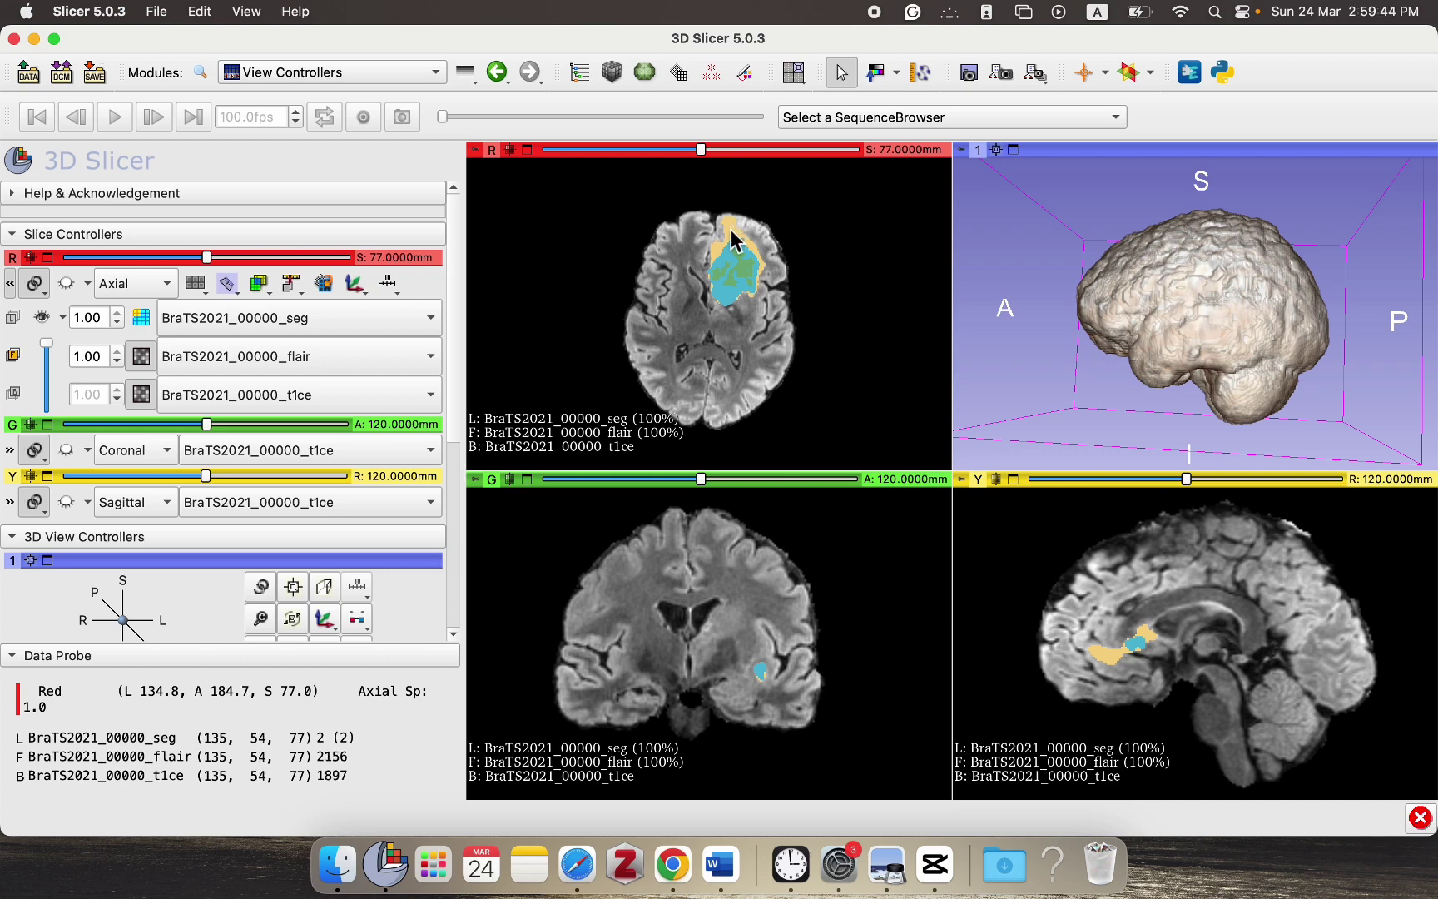
{"action": "left_click_drag", "start_coordinate": [732, 233], "coordinate": [732, 254]}
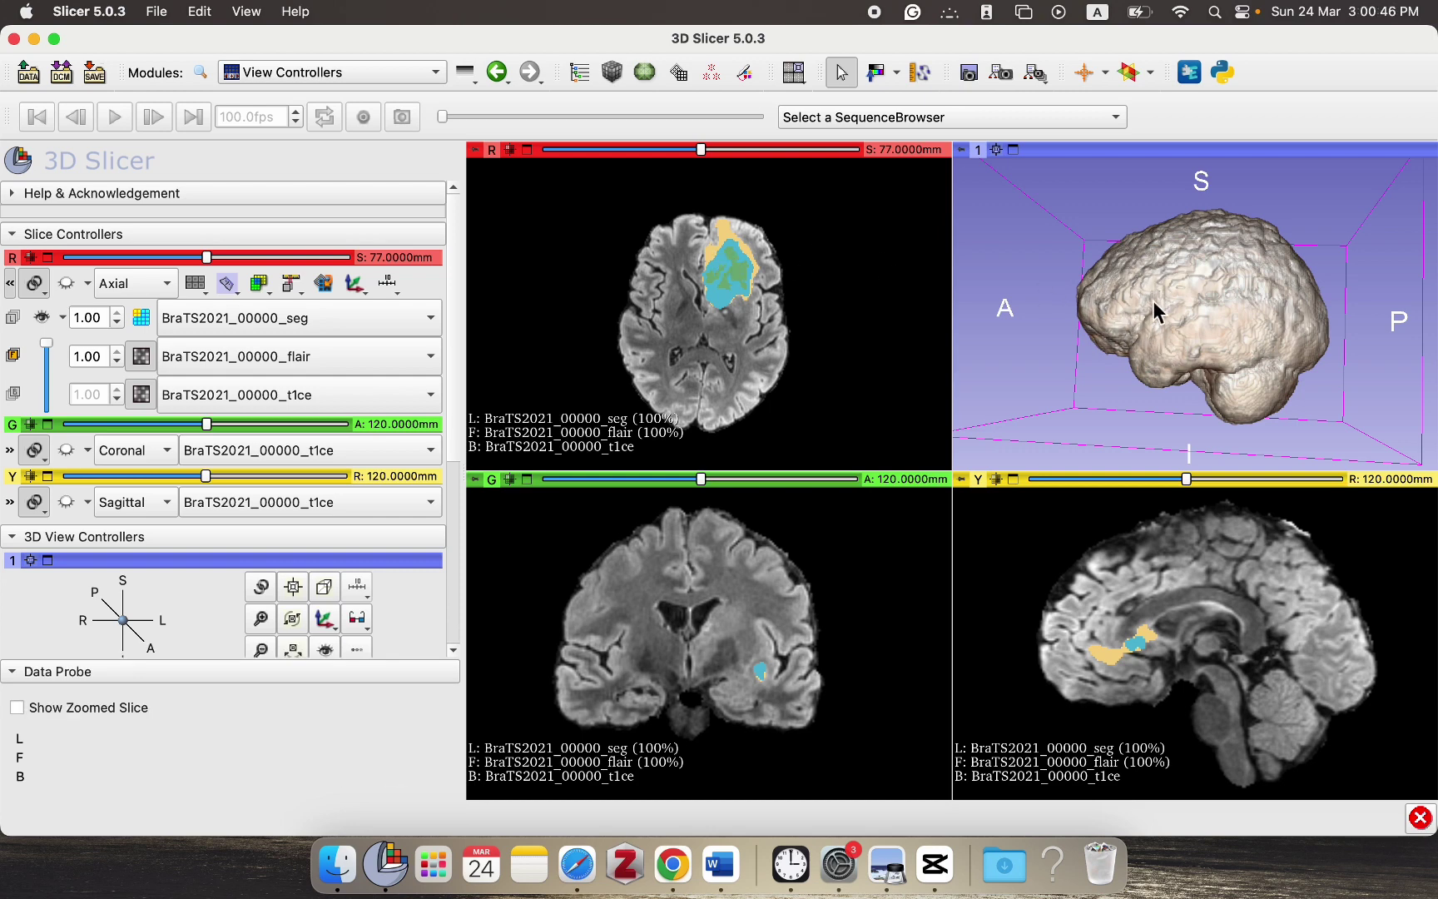
Step: Rotate the 3D brain and choose BraTS2021_00000_seg as the Volume Rendering volume
{"action": "left_click_drag", "start_coordinate": [1155, 310], "coordinate": [1078, 309]}
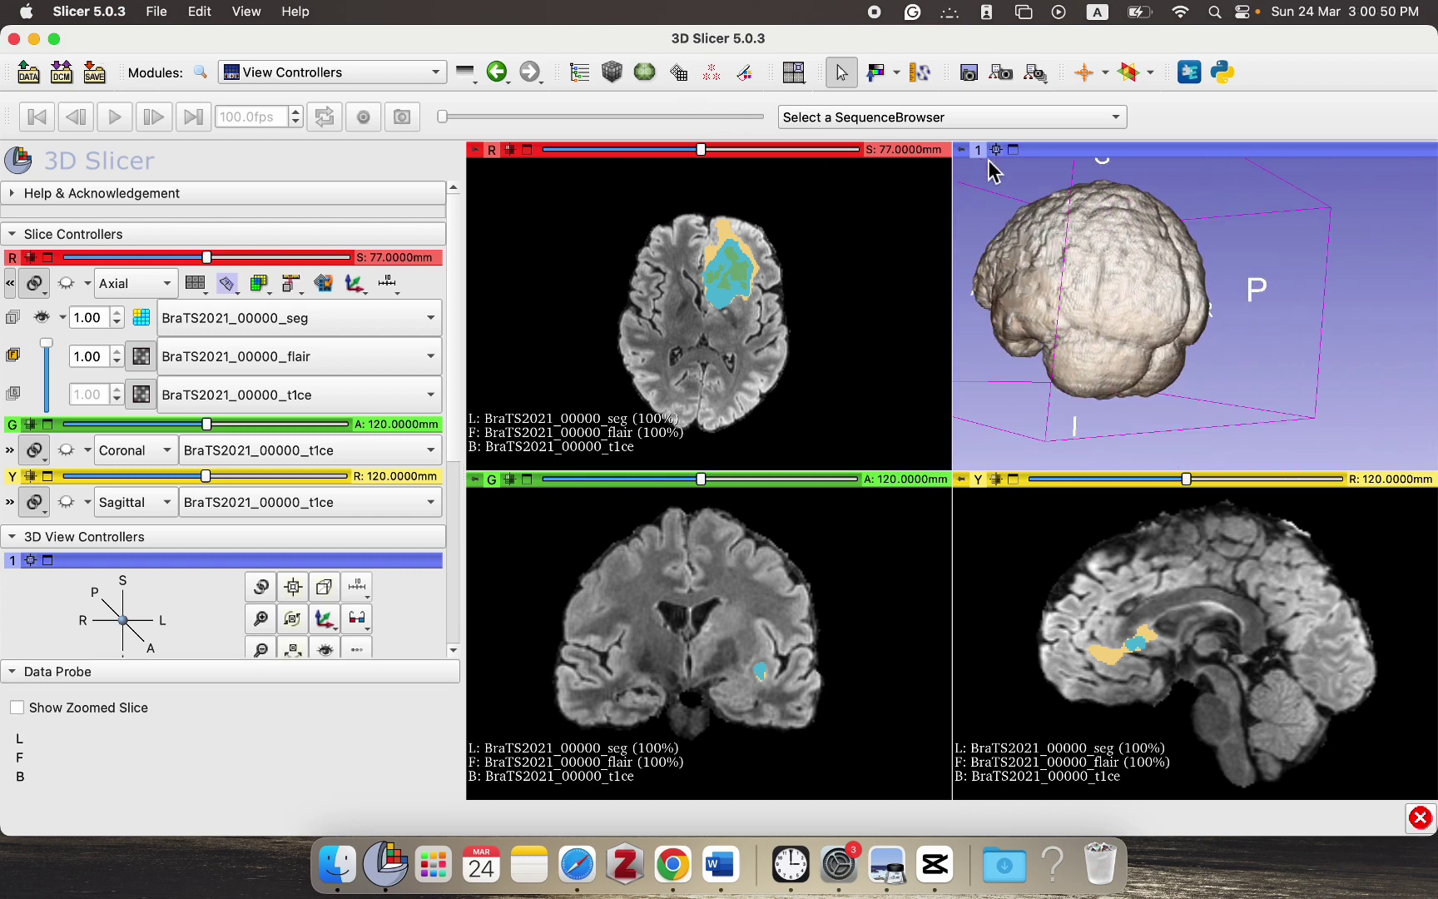
{"action": "left_click", "coordinate": [394, 73]}
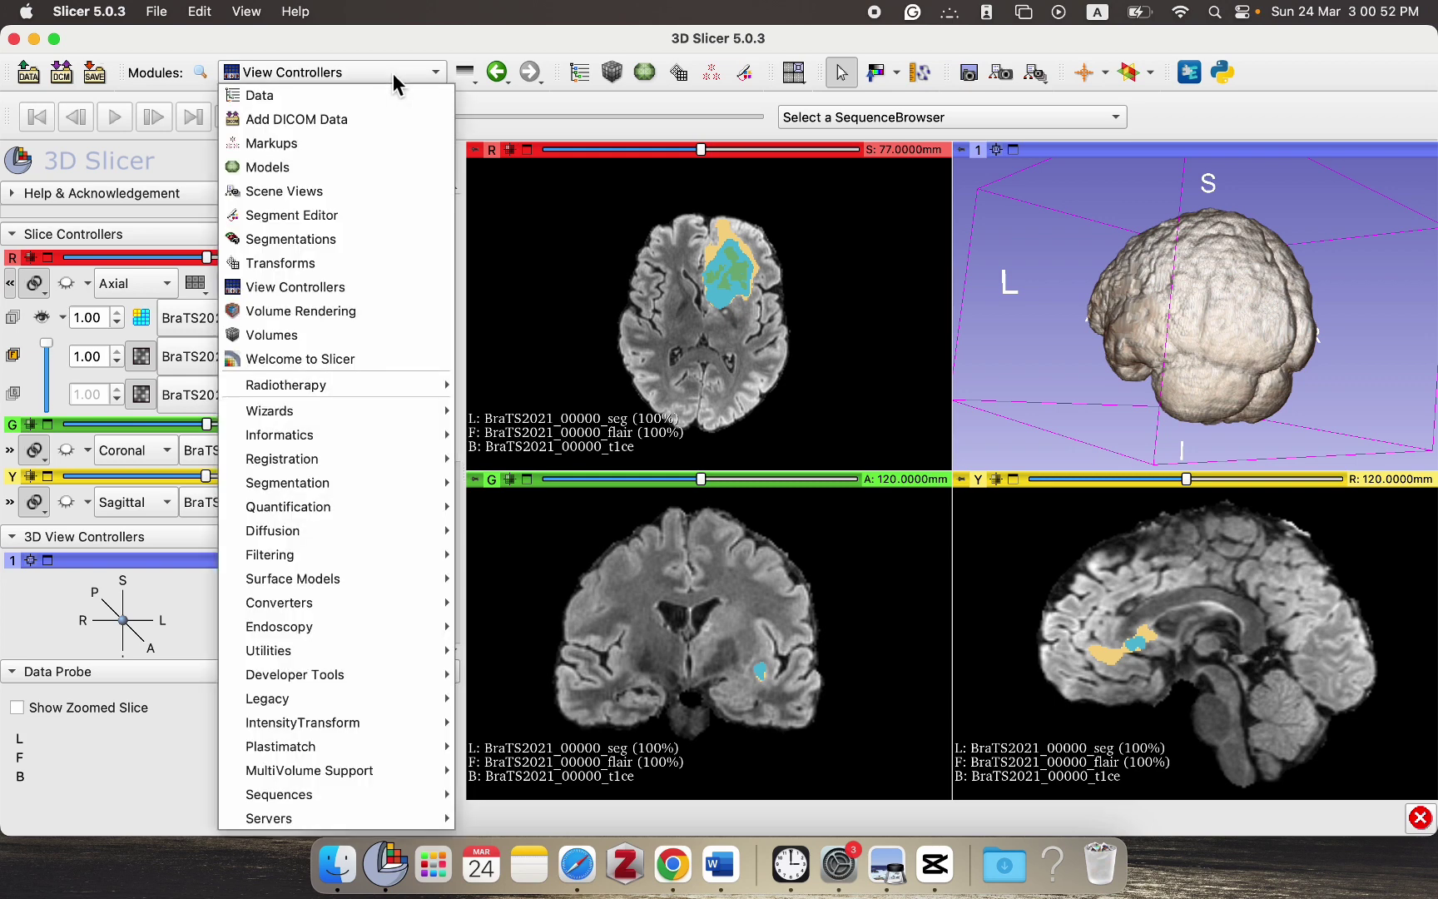
{"action": "left_click", "coordinate": [408, 309]}
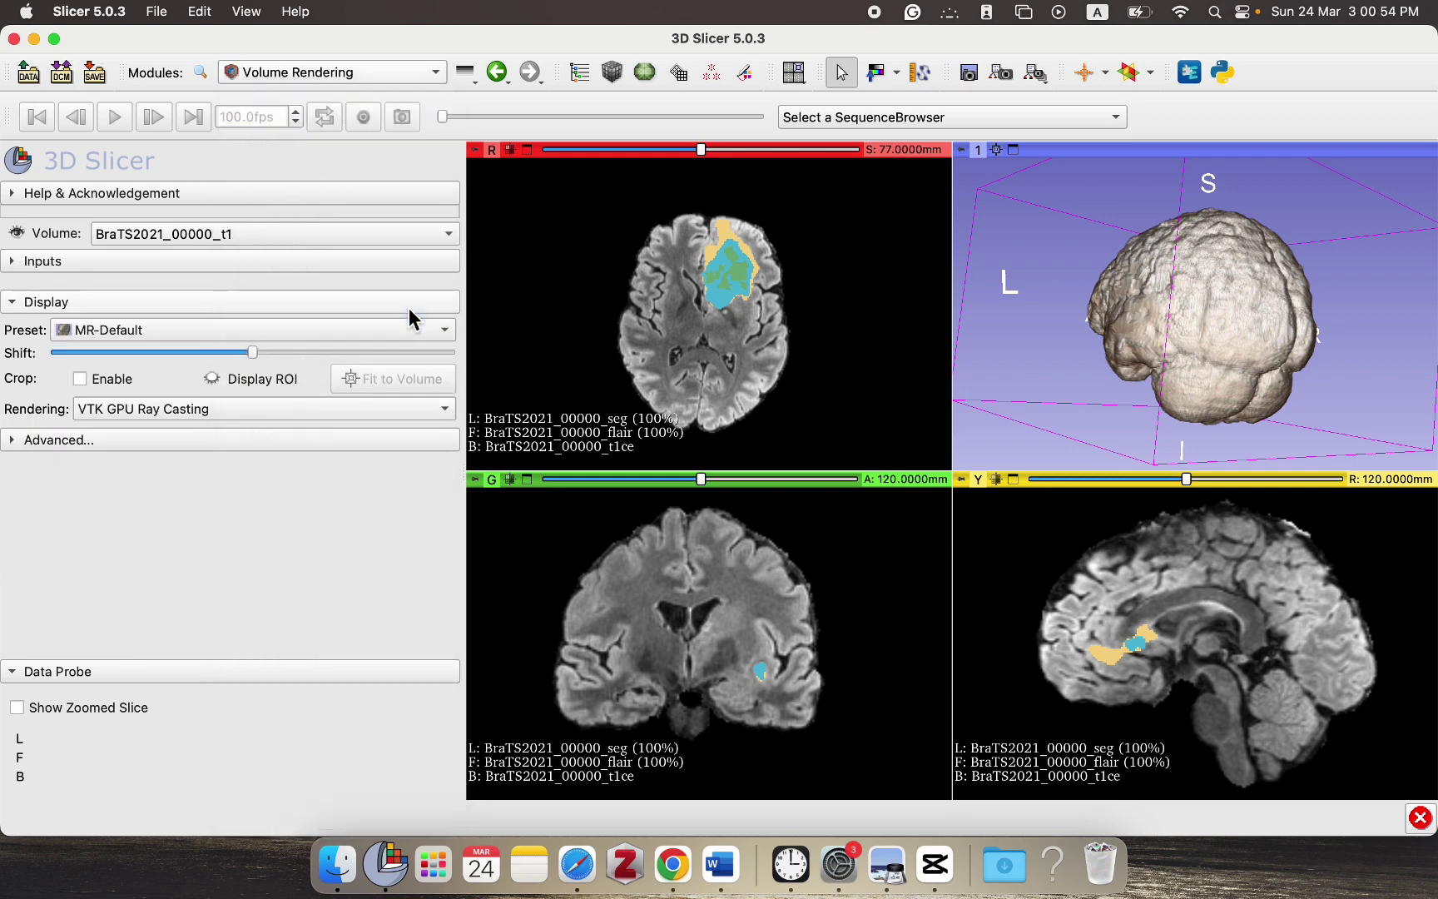
{"action": "left_click", "coordinate": [412, 238]}
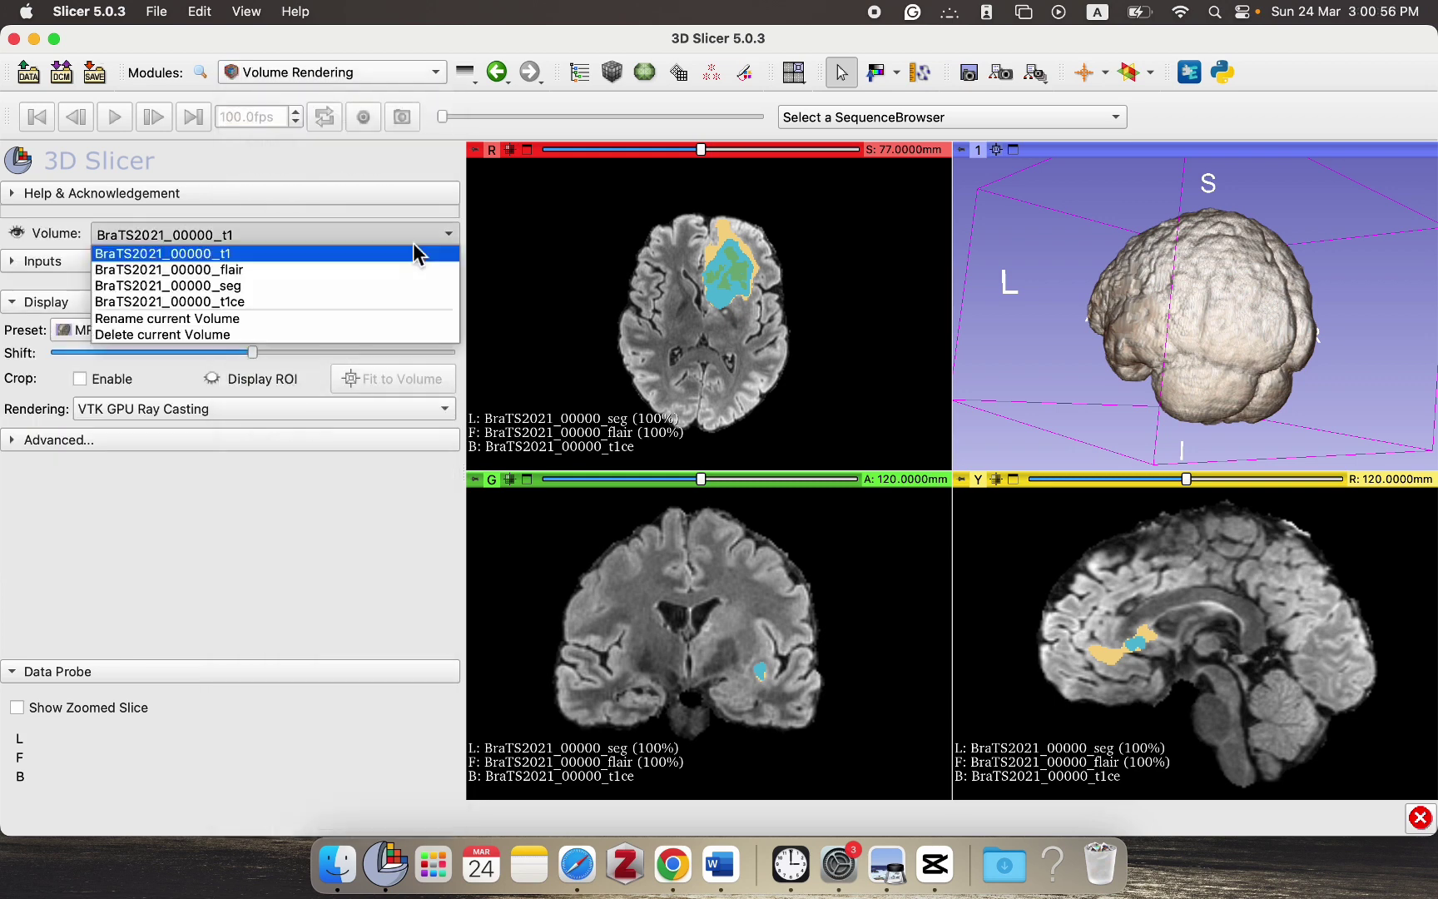
{"action": "left_click", "coordinate": [385, 286]}
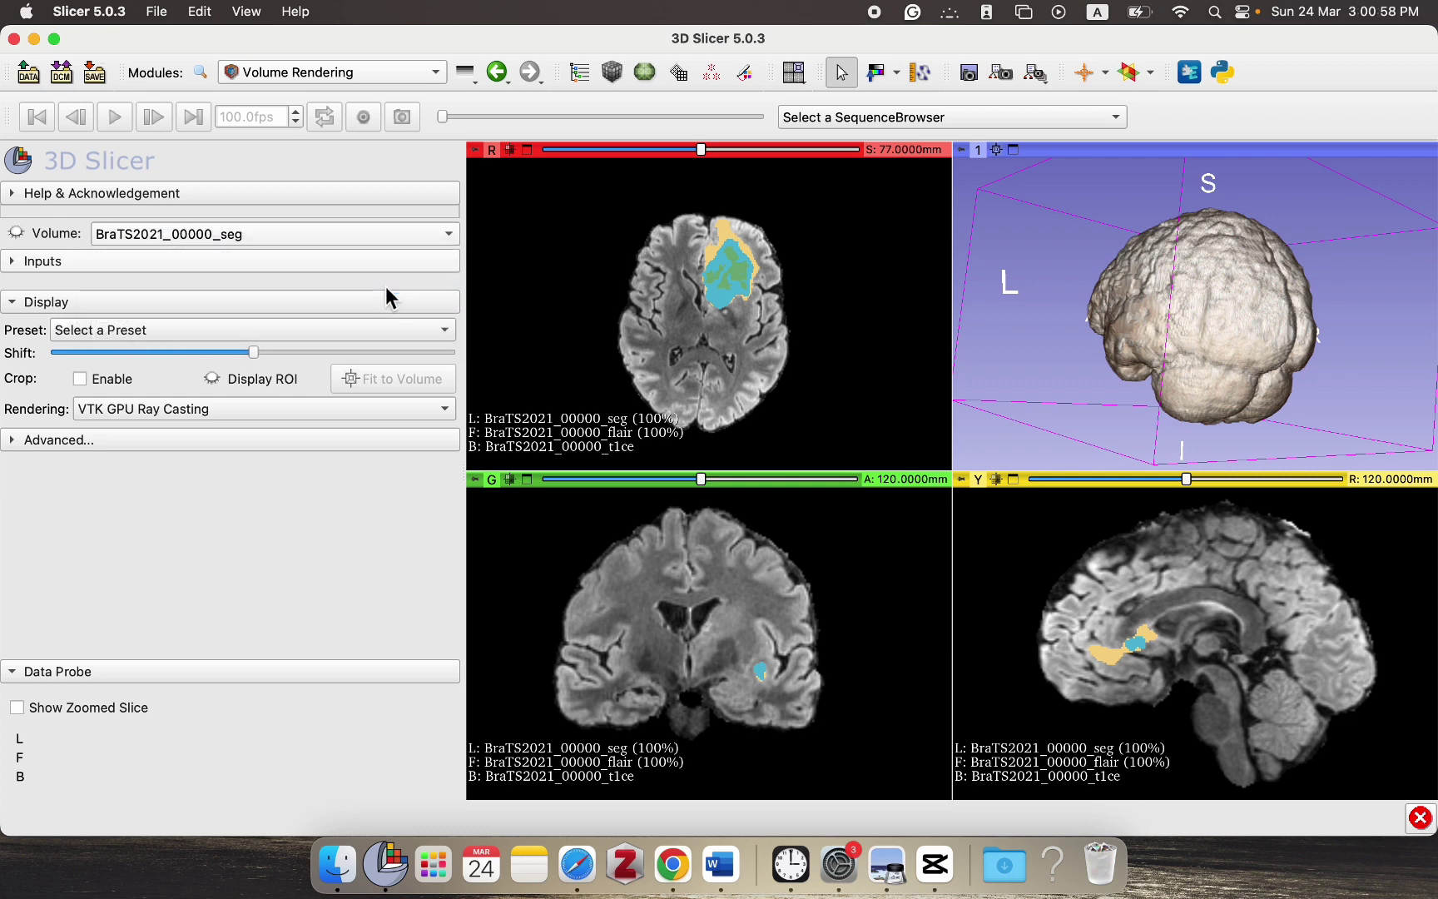
Step: Turn on the seg tumour rendering and orbit the 3D brain to a side view
{"action": "left_click", "coordinate": [20, 236]}
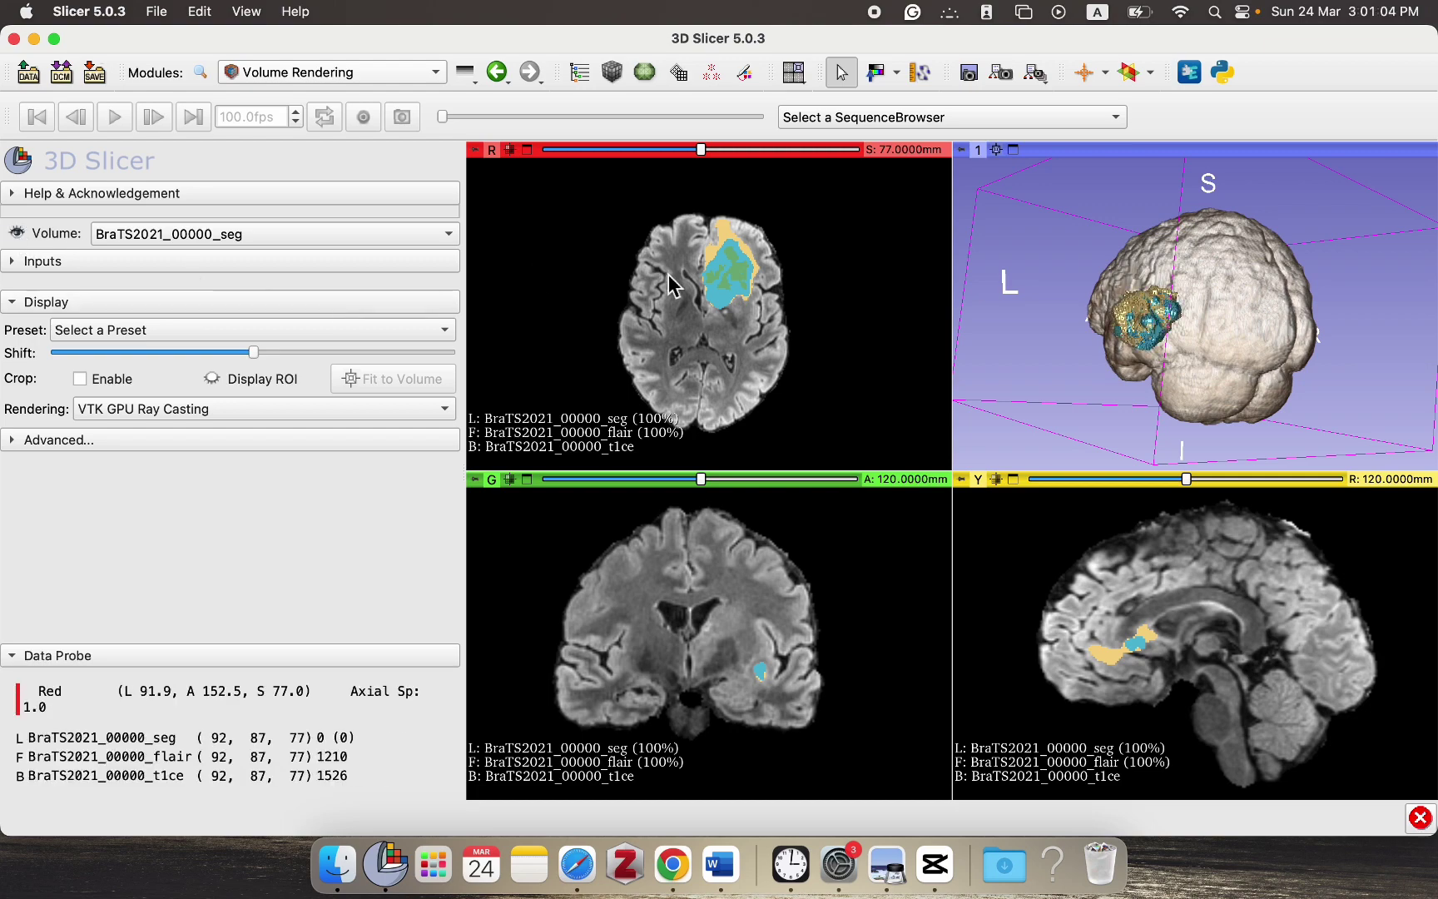
{"action": "left_click_drag", "start_coordinate": [1311, 385], "coordinate": [1143, 372]}
{"action": "left_click_drag", "start_coordinate": [1310, 385], "coordinate": [1028, 375]}
{"action": "left_click_drag", "start_coordinate": [1225, 365], "coordinate": [1252, 379]}
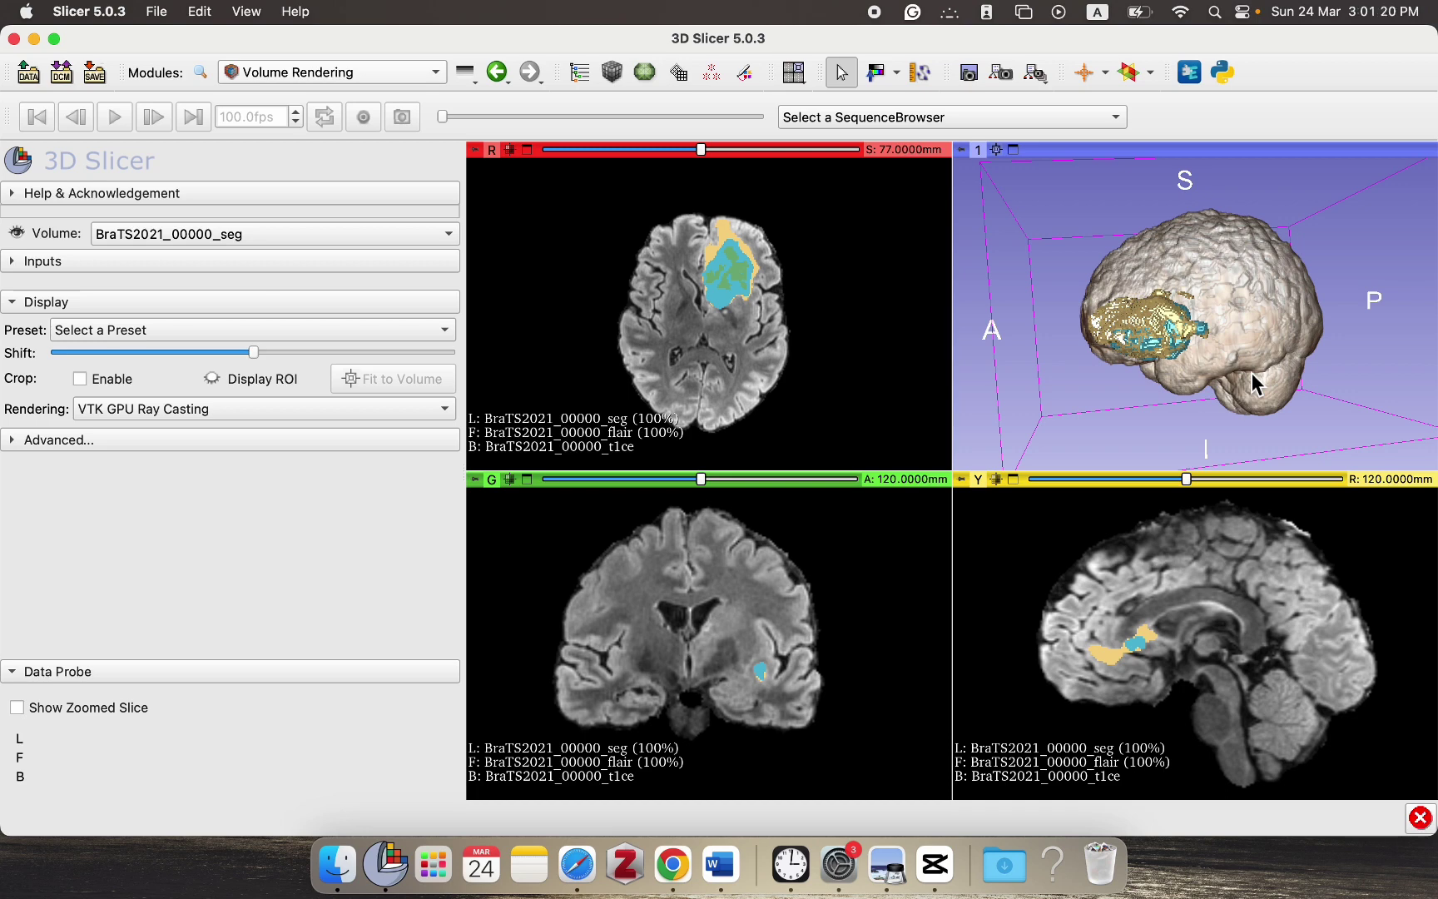
{"action": "mouse_move", "coordinate": [1247, 372]}
{"action": "left_mouse_down"}
{"action": "mouse_move", "coordinate": [1191, 379]}
{"action": "mouse_move", "coordinate": [1223, 403]}
{"action": "mouse_move", "coordinate": [1228, 381]}
{"action": "left_mouse_up"}
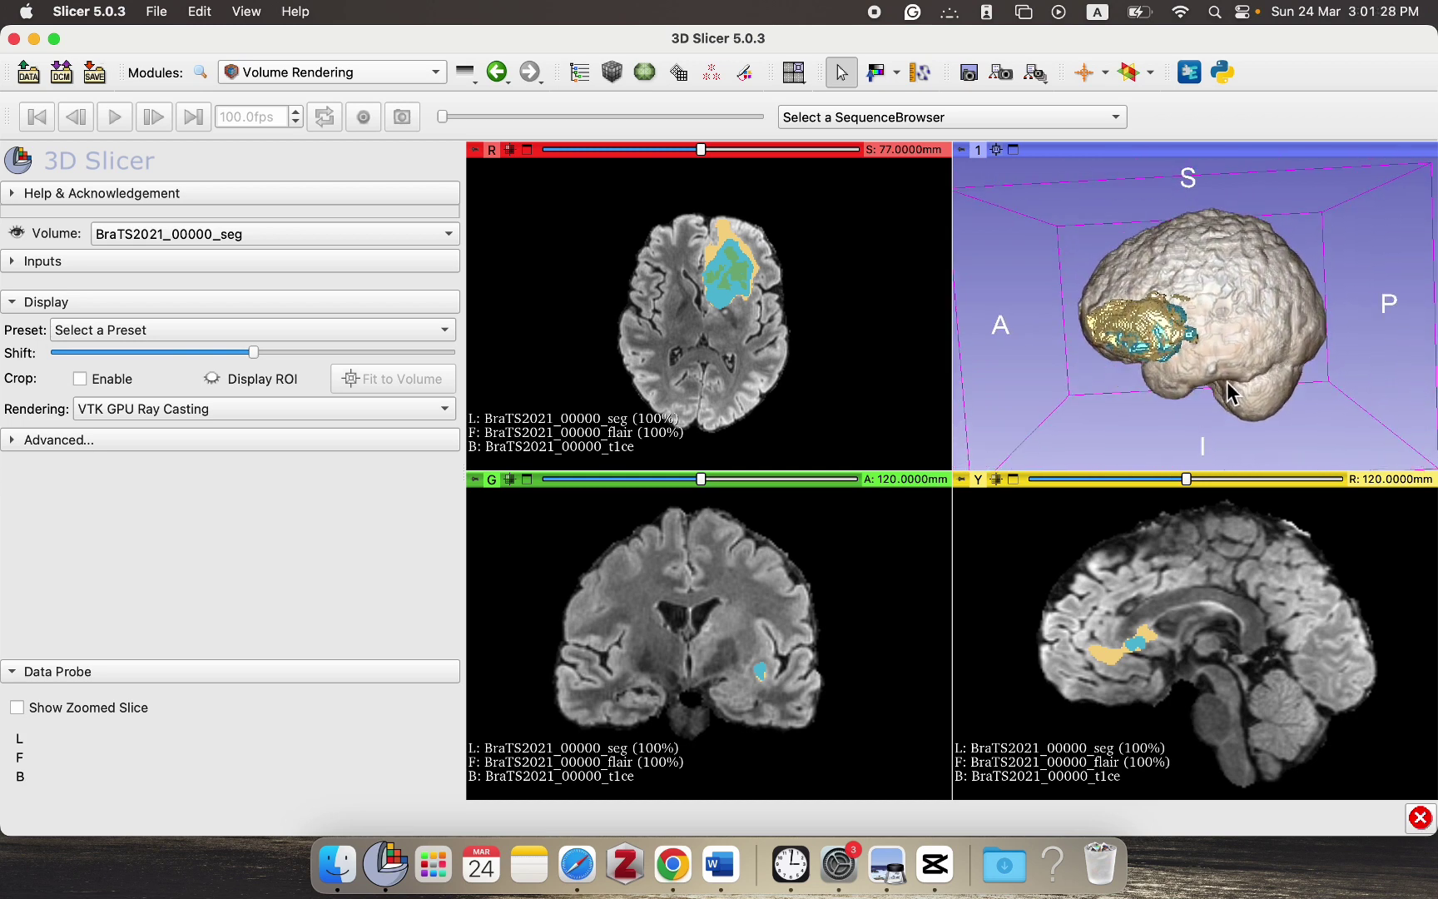